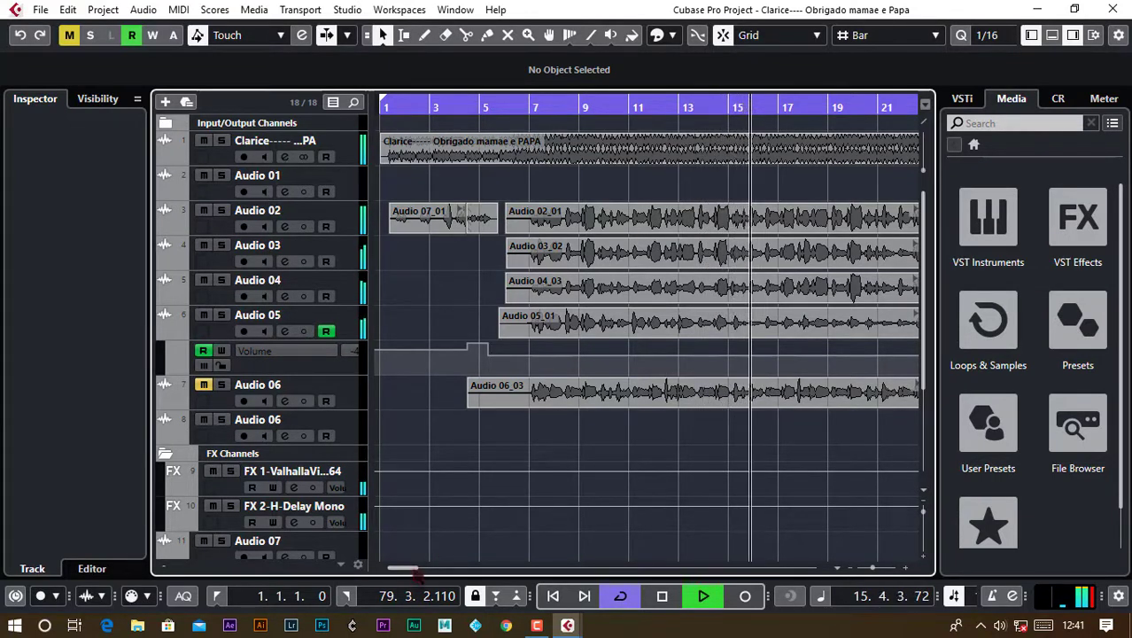
Step: Stop the playback, place the project cursor at bar 7 and slightly narrow the track list
left_click_drag(409, 568, 416, 572)
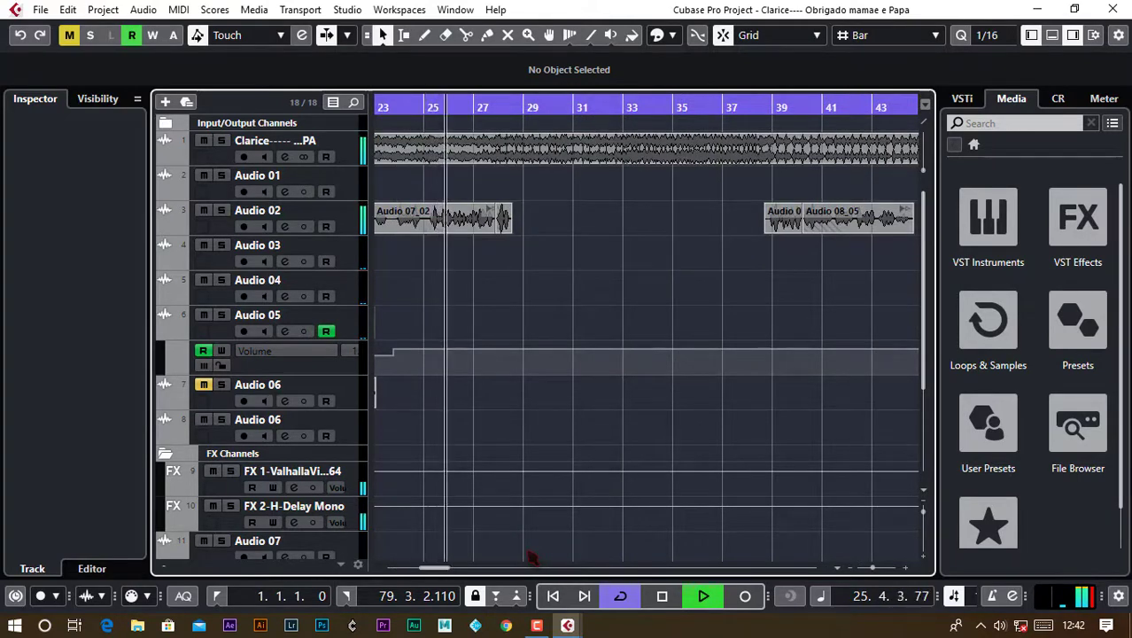
left_click_drag(447, 571, 425, 571)
key("space")
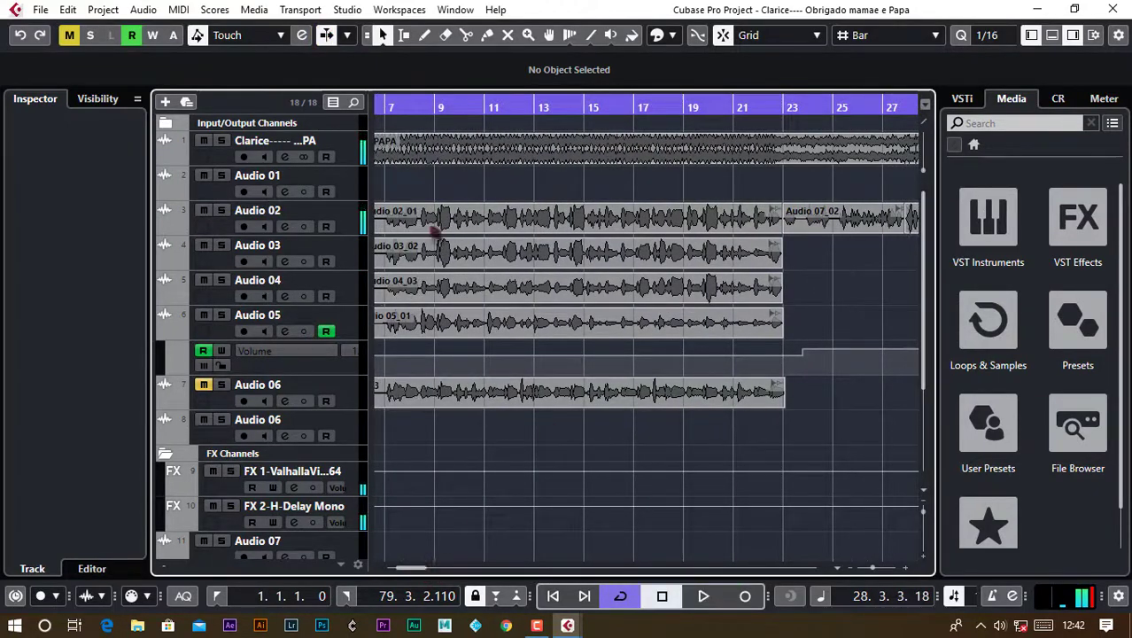
left_click(387, 109)
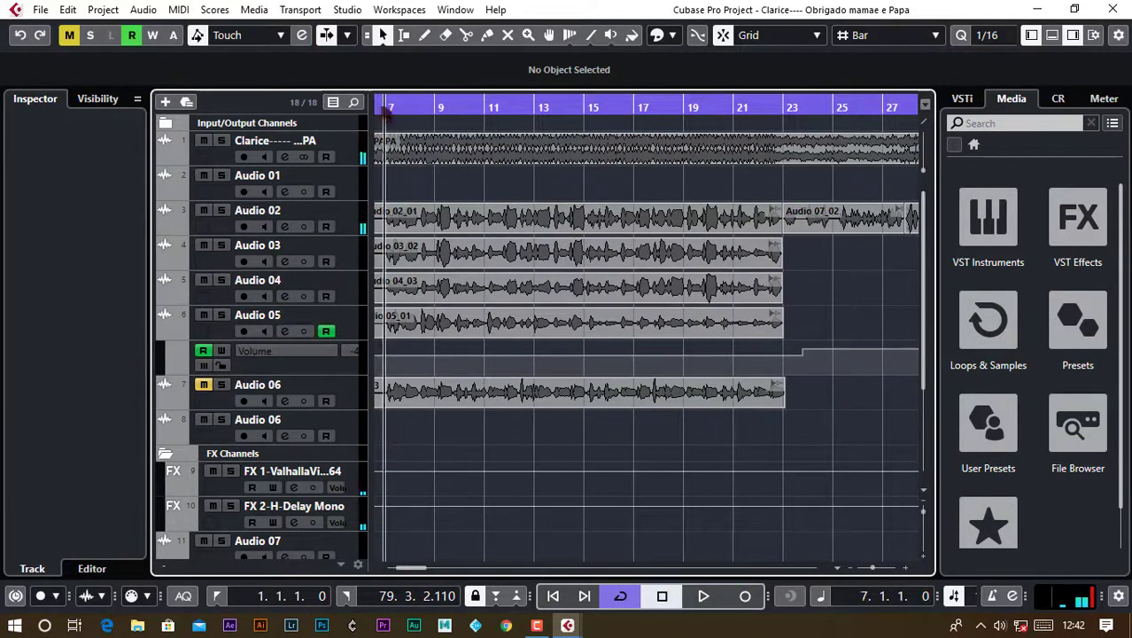
left_click_drag(385, 111, 378, 108)
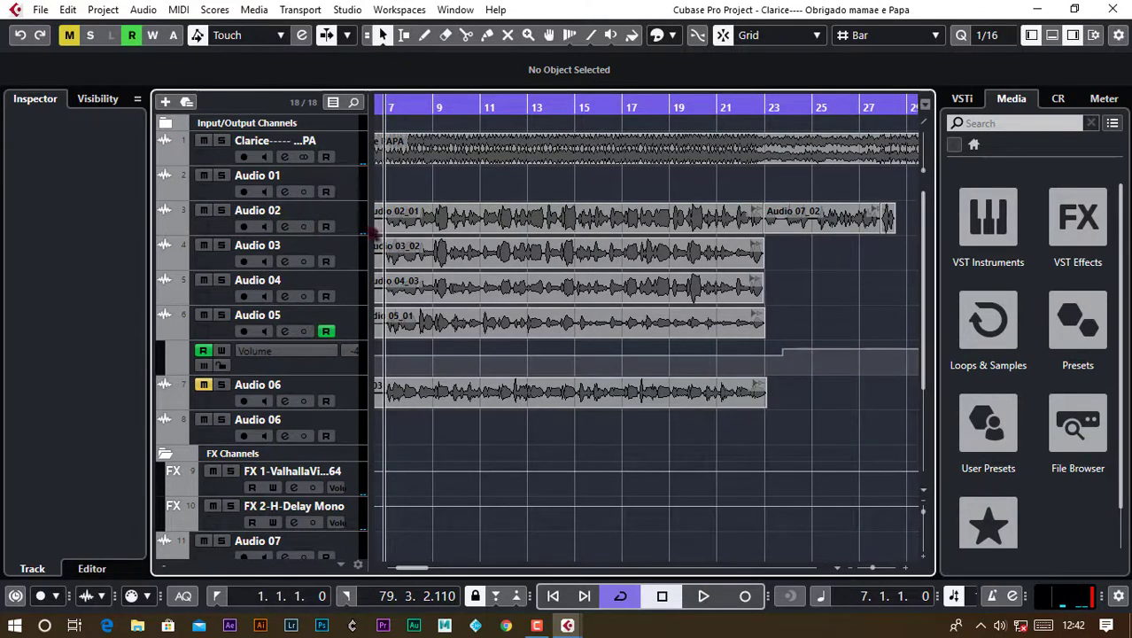
mouse_move(371, 232)
left_mouse_down()
mouse_move(387, 232)
mouse_move(363, 229)
left_mouse_up()
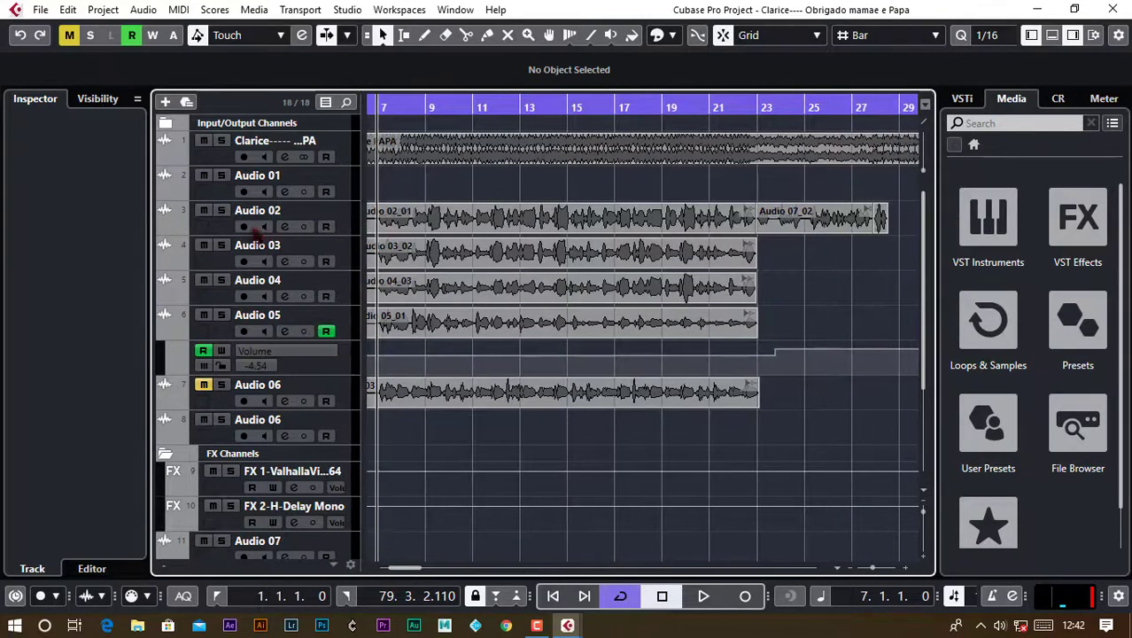
Step: Solo the Audio 02 track and bypass all of its insert effects and both FX sends
left_click(221, 211)
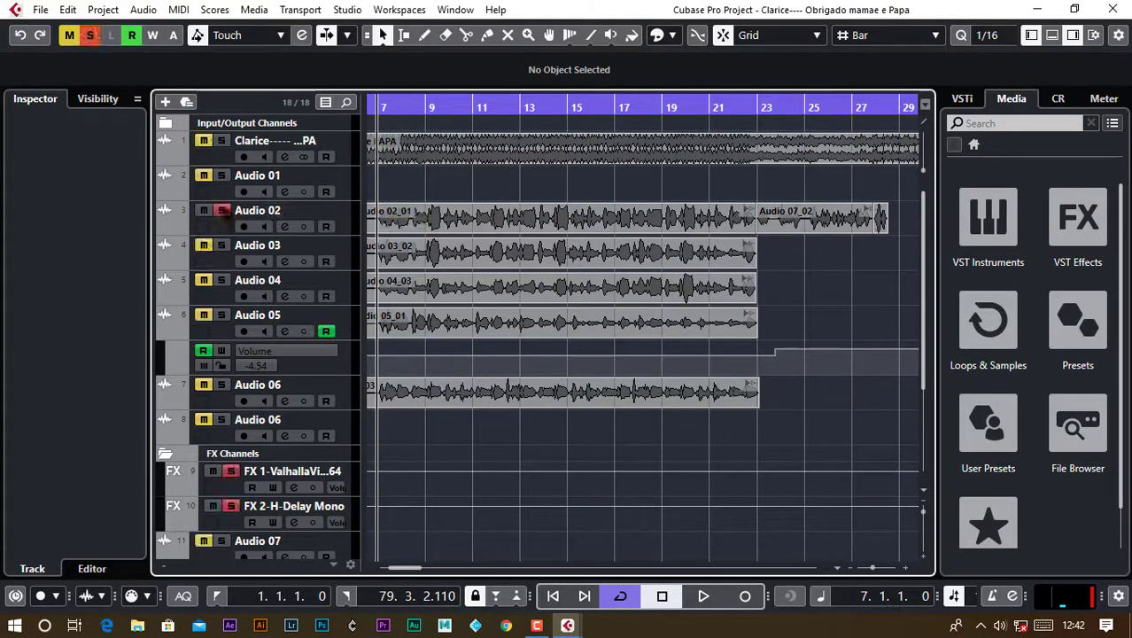
left_click(285, 227)
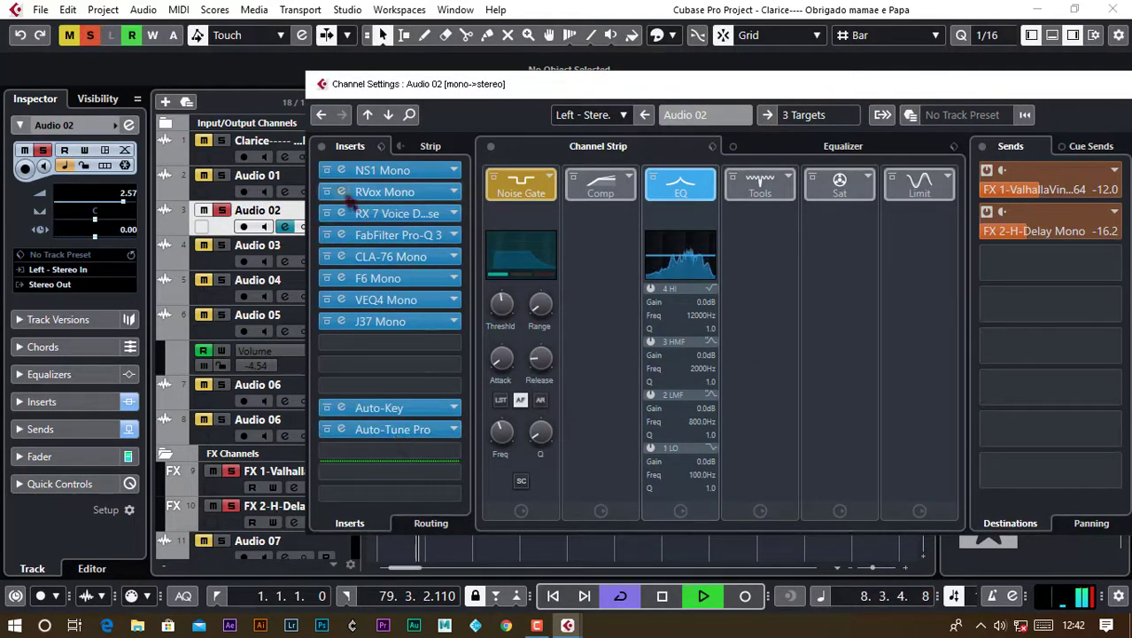
left_click_drag(327, 168, 328, 430)
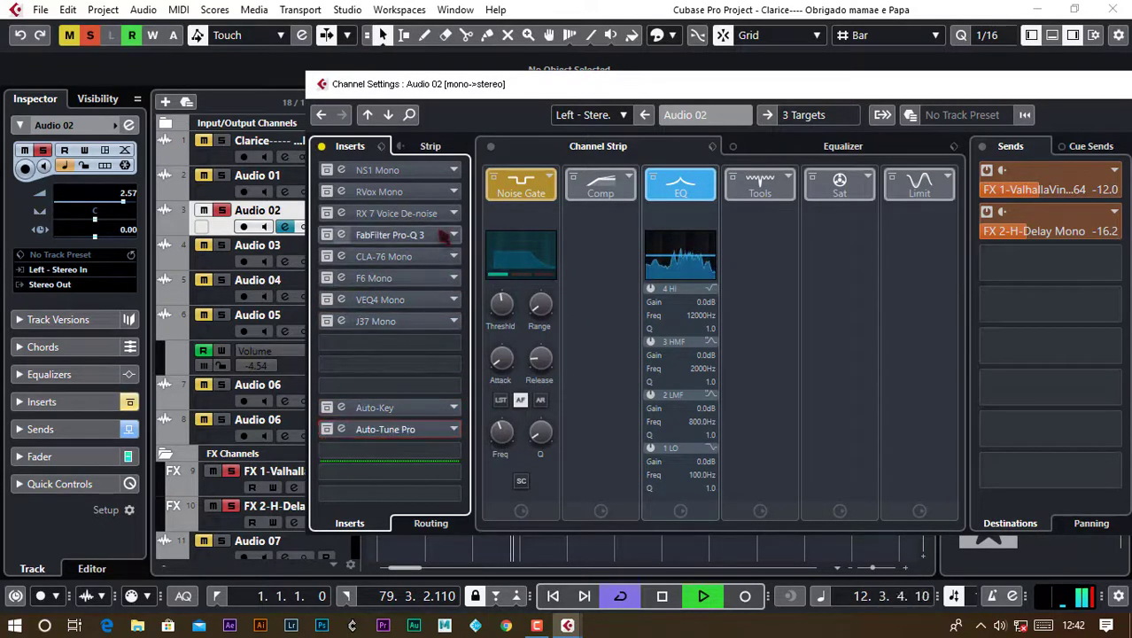
left_click(986, 170)
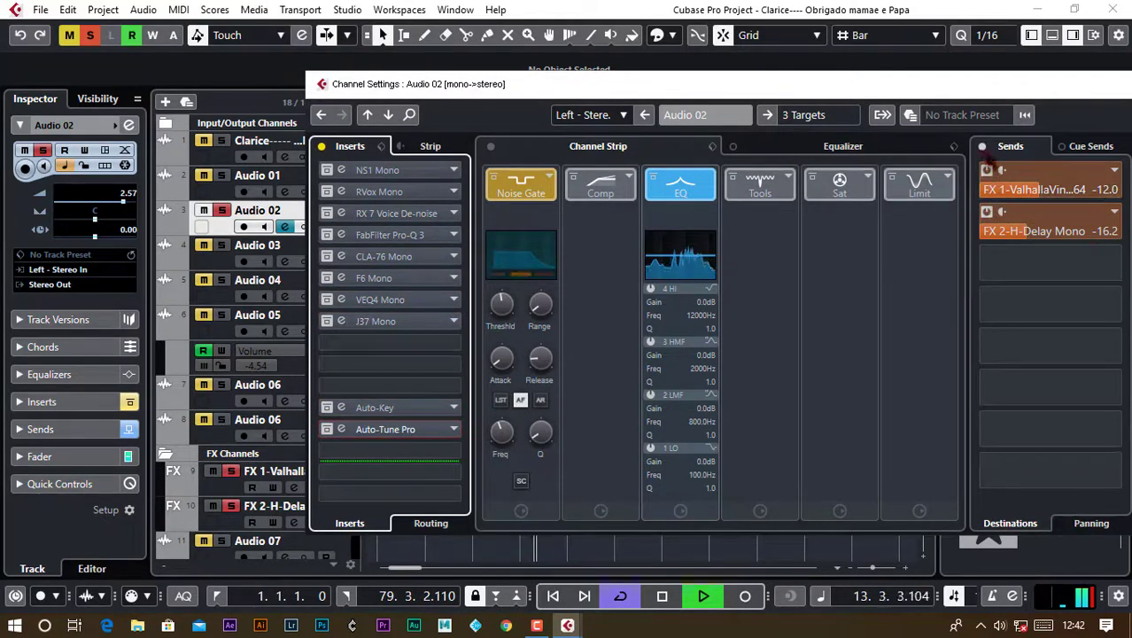
left_click(982, 147)
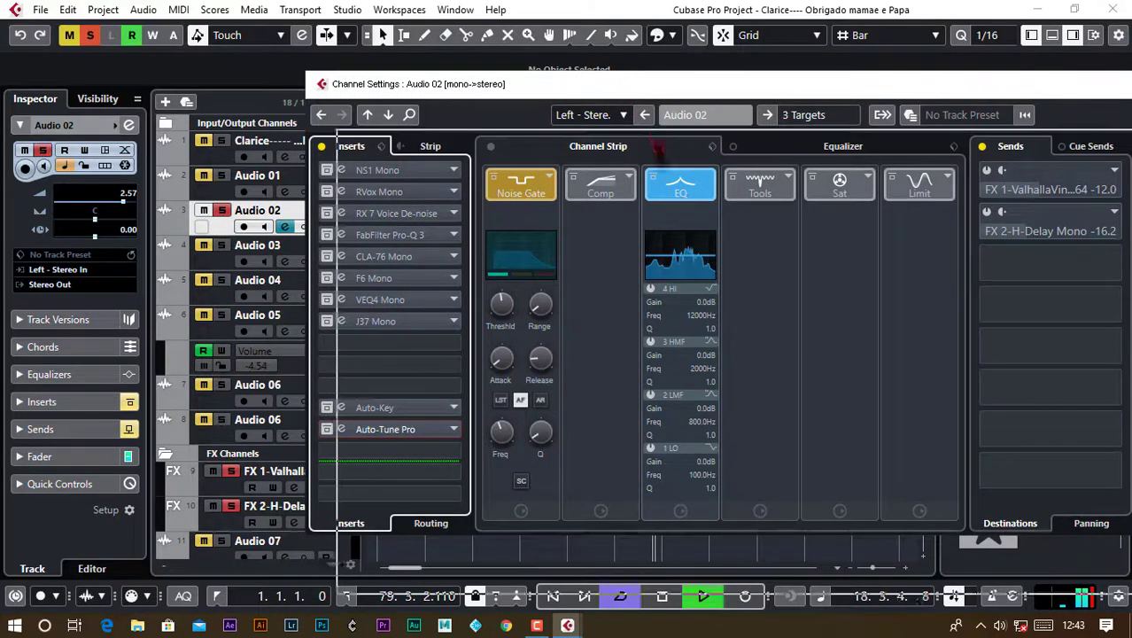
Step: Stop the playback, set the cycle range from bar 6 to bar 23 and place the cursor at bar 7
left_click_drag(626, 88, 637, 174)
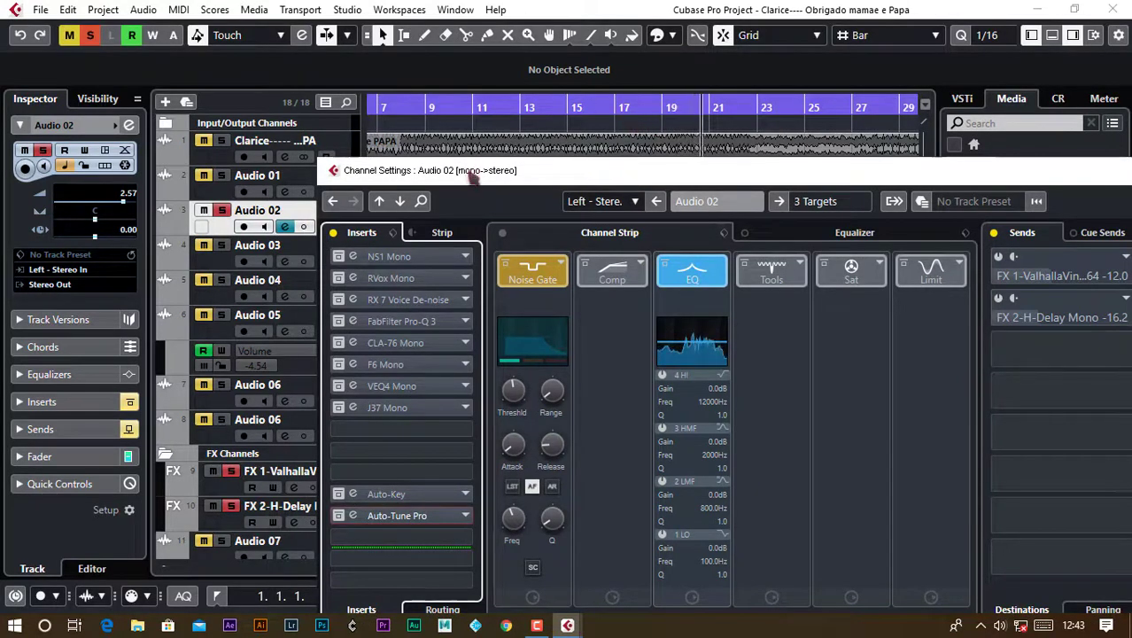
left_click_drag(468, 172, 451, 235)
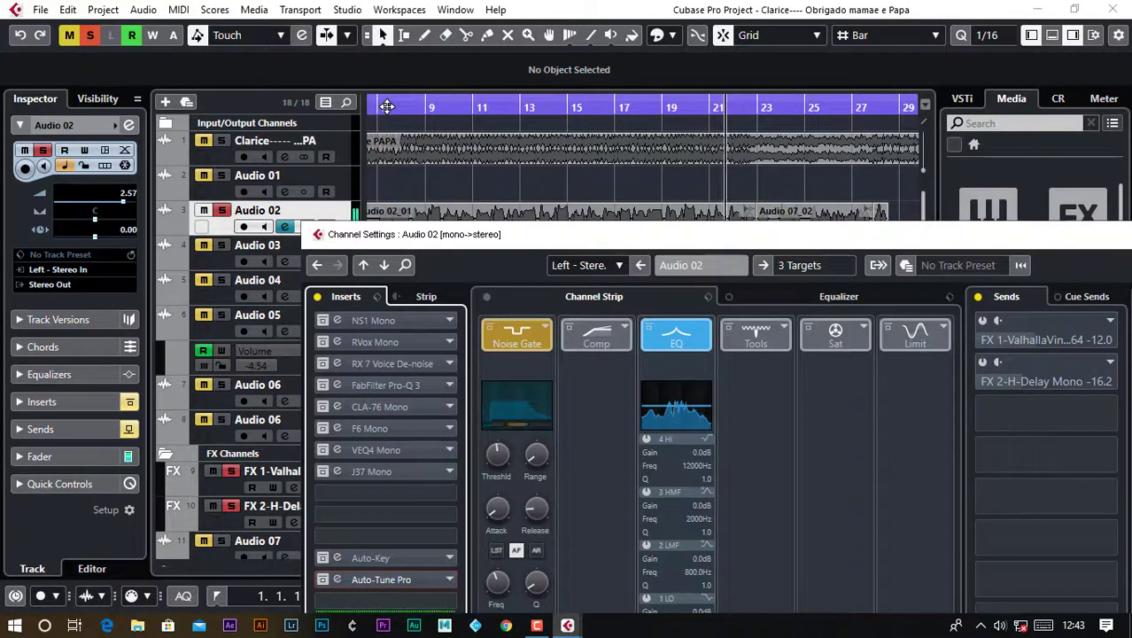
left_click_drag(387, 106, 268, 112)
key("space")
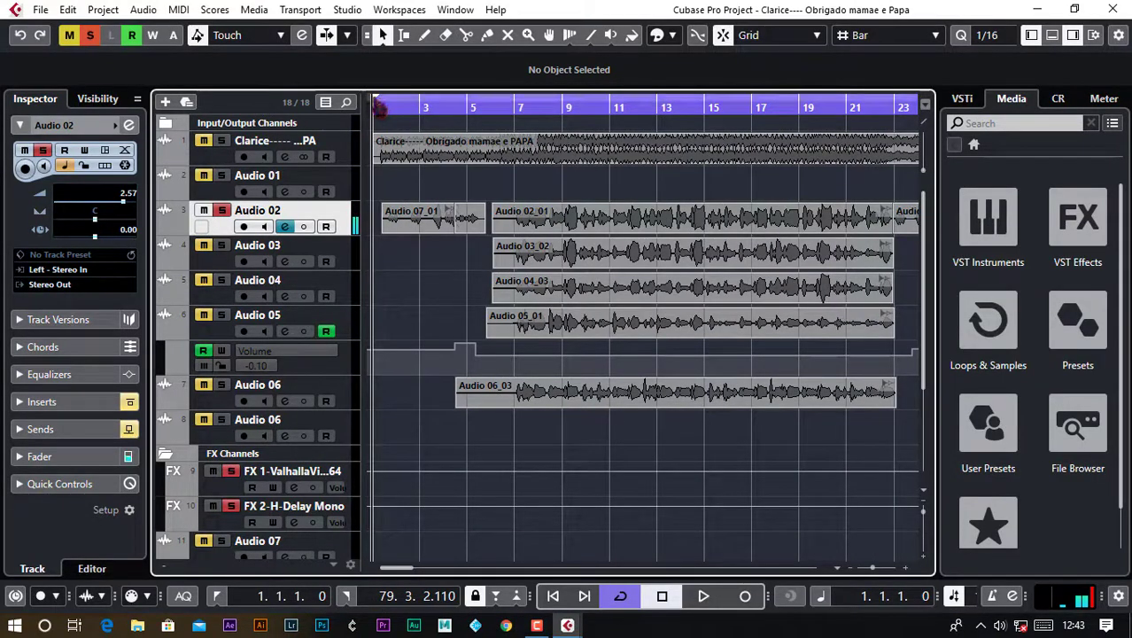
left_click_drag(379, 106, 587, 108)
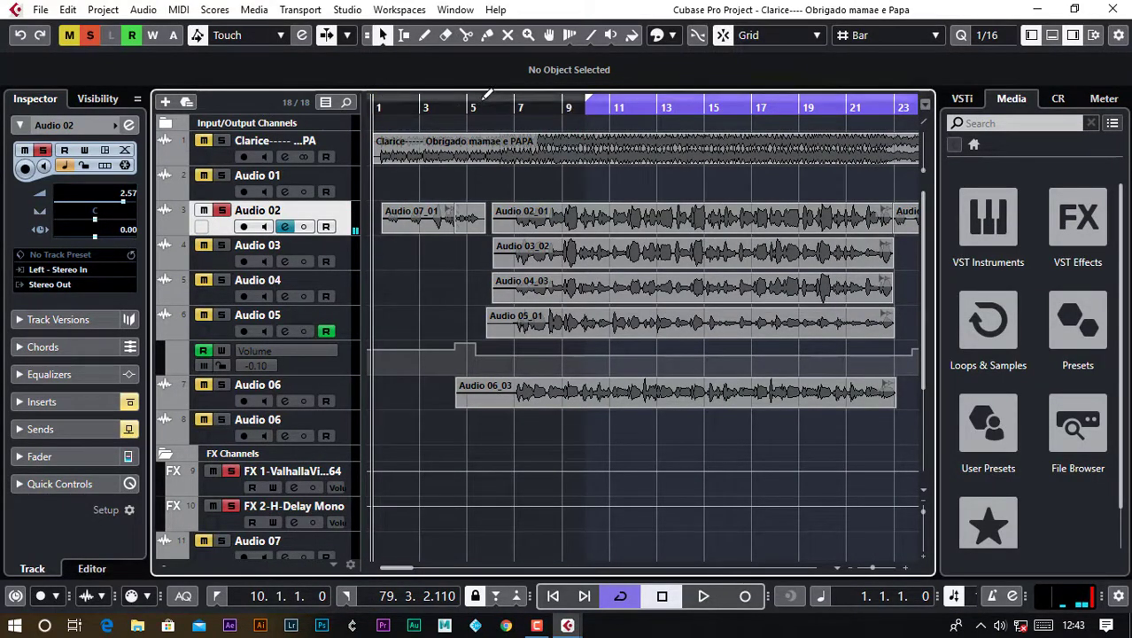
mouse_move(485, 97)
left_mouse_down()
mouse_move(732, 106)
mouse_move(892, 139)
left_mouse_up()
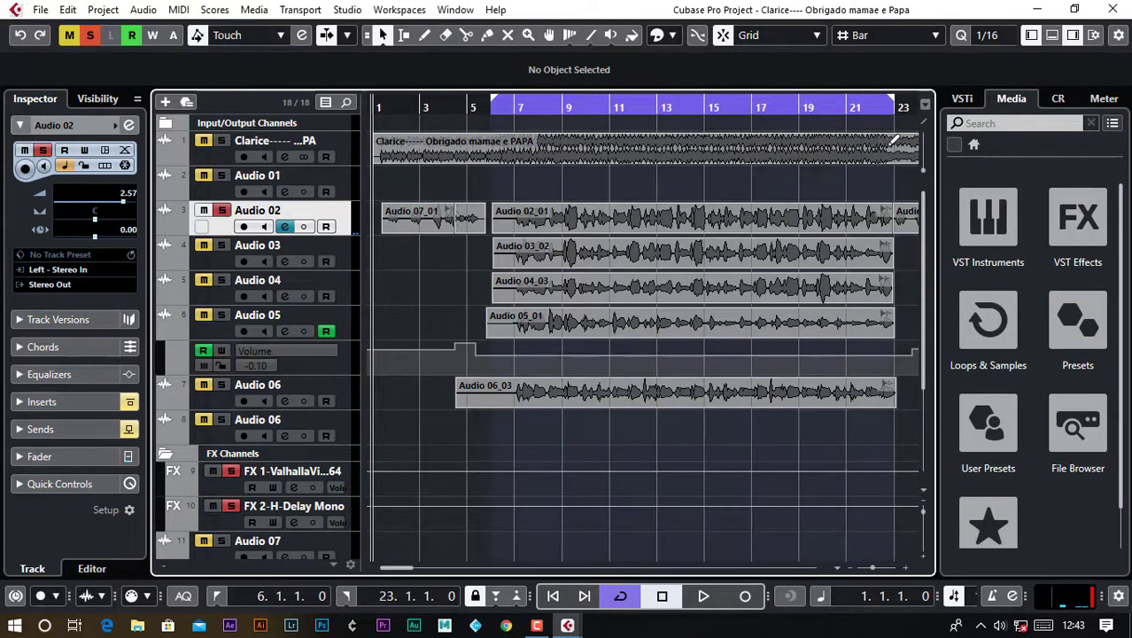
left_click(513, 107)
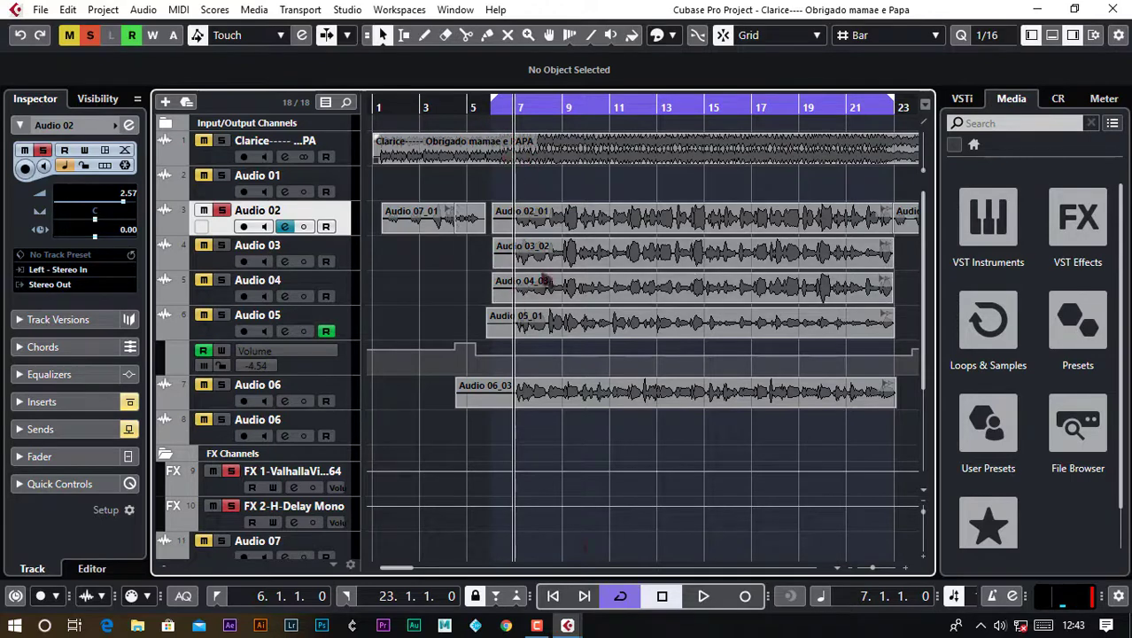
Step: Reactivate the NS1 Mono insert in the Audio 02 channel settings and review its noise suppressor setting during playback
left_click(286, 228)
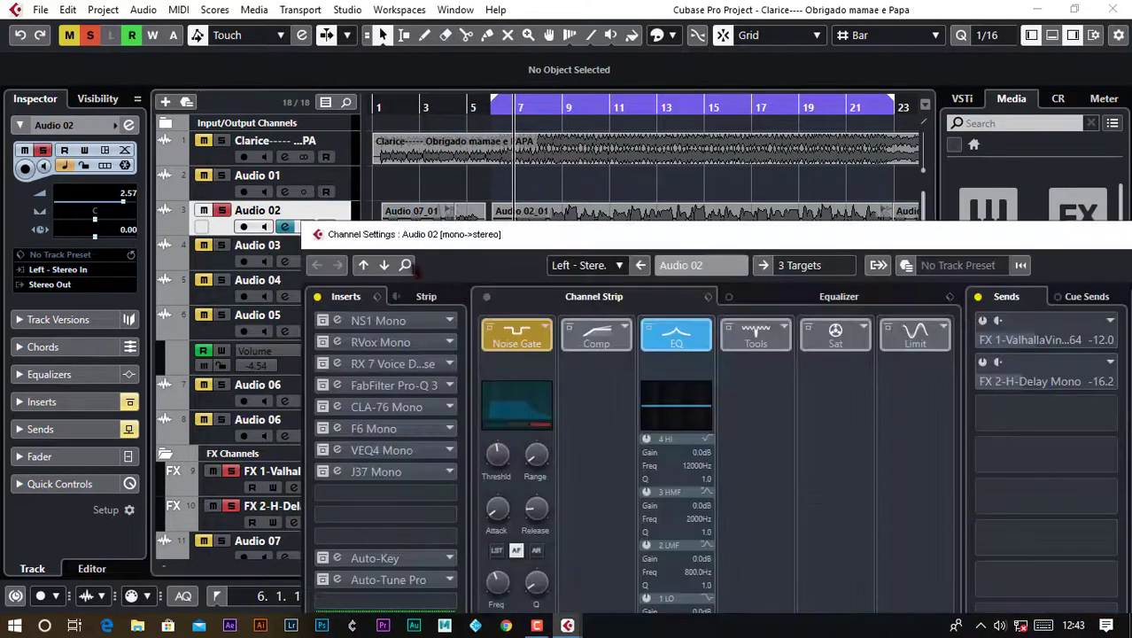
left_click_drag(566, 233, 447, 131)
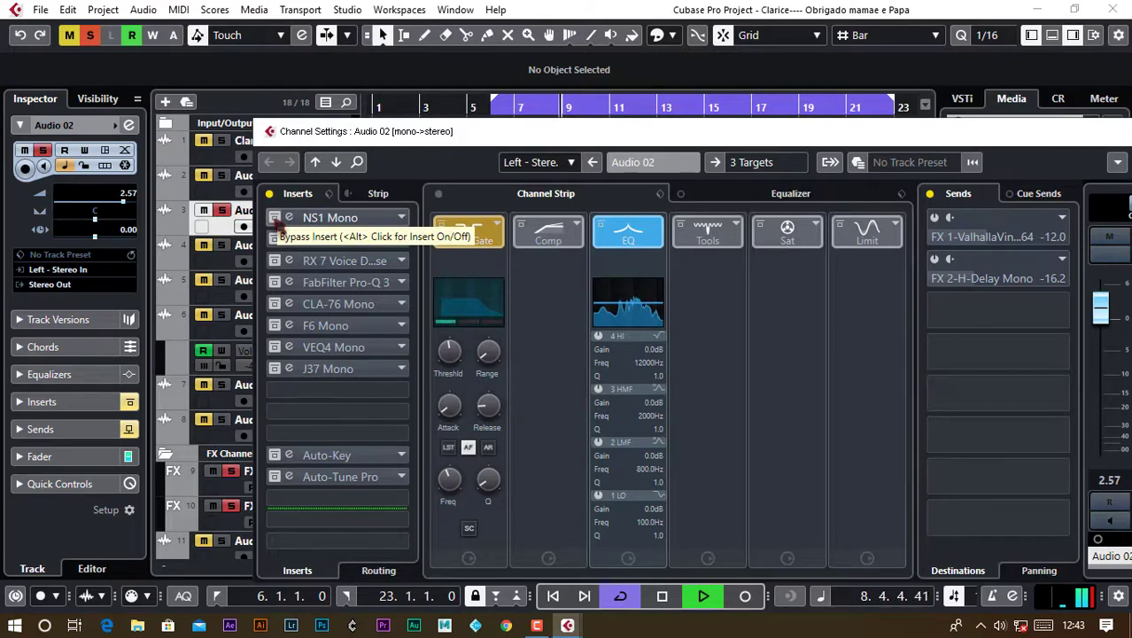
left_click(280, 219)
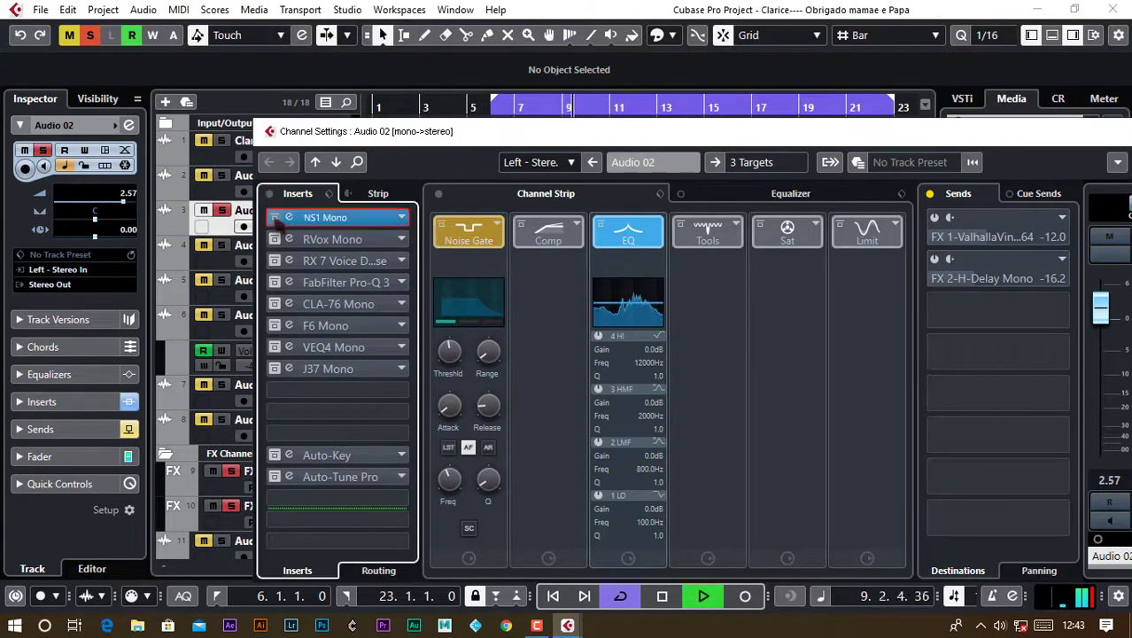
left_click(334, 223)
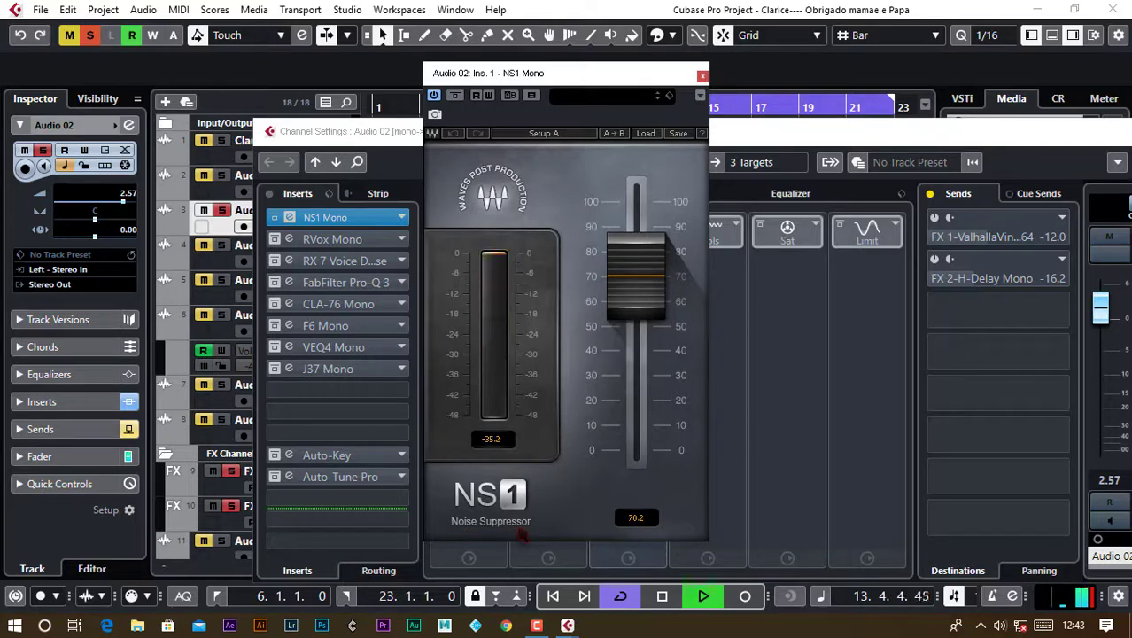
left_click(702, 76)
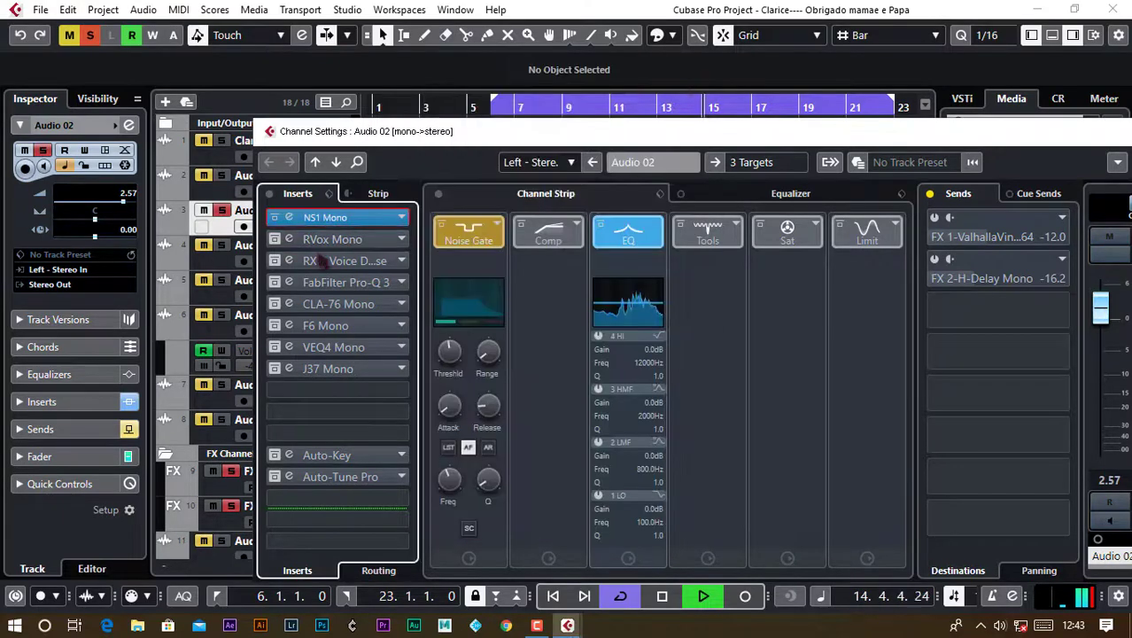
Step: Reactivate the RVox Mono and RX 7 Voice De-noise inserts on Audio 02, reviewing each plug-in's settings
left_click(314, 240)
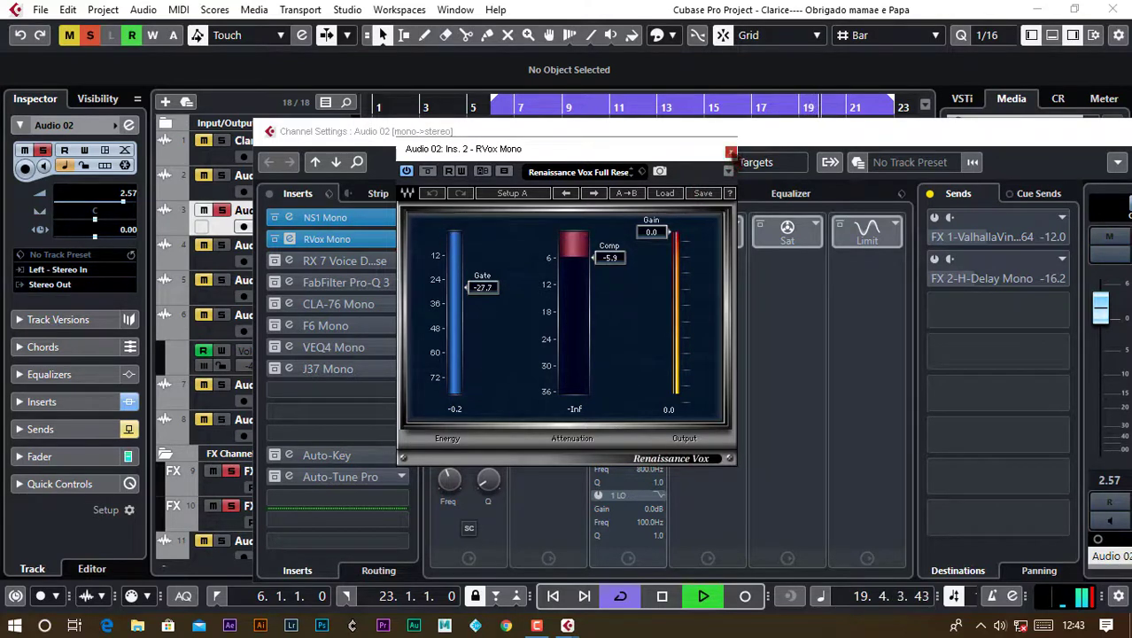
left_click(730, 152)
left_click(278, 262)
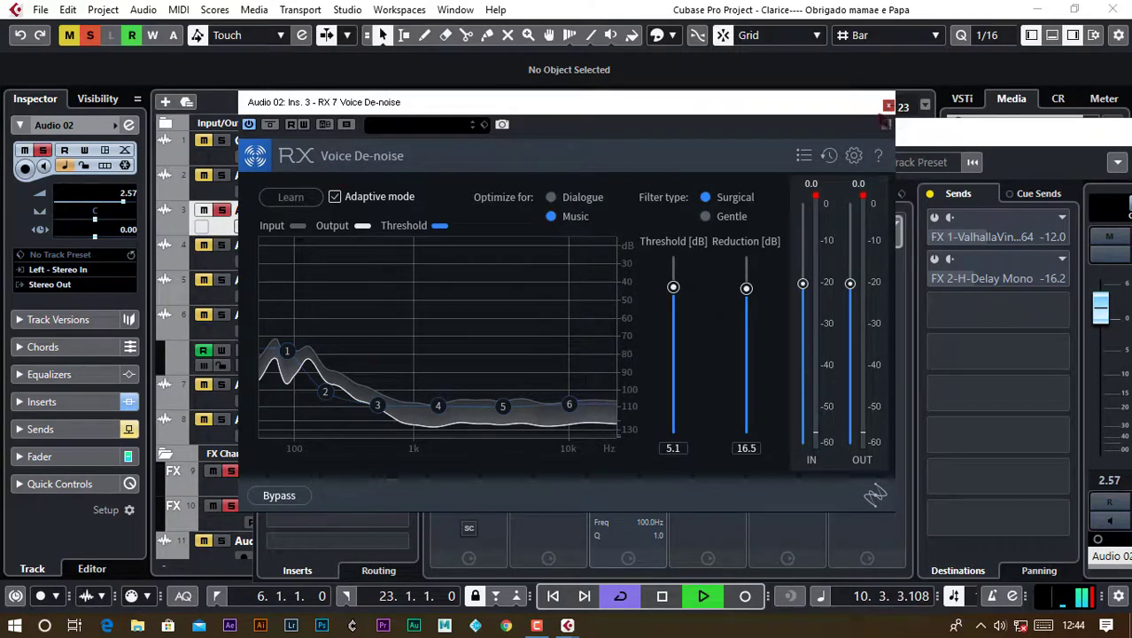
left_click(888, 105)
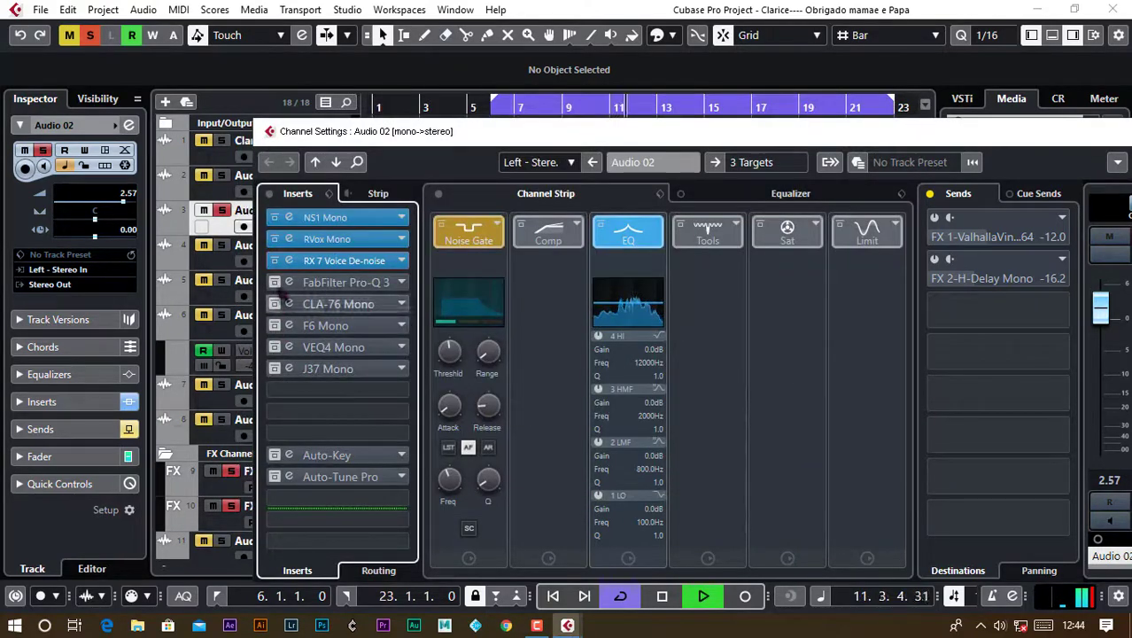
Step: Reactivate the FabFilter Pro-Q 3 insert on Audio 02 and inspect its bell band near 3 kHz
left_click(275, 283)
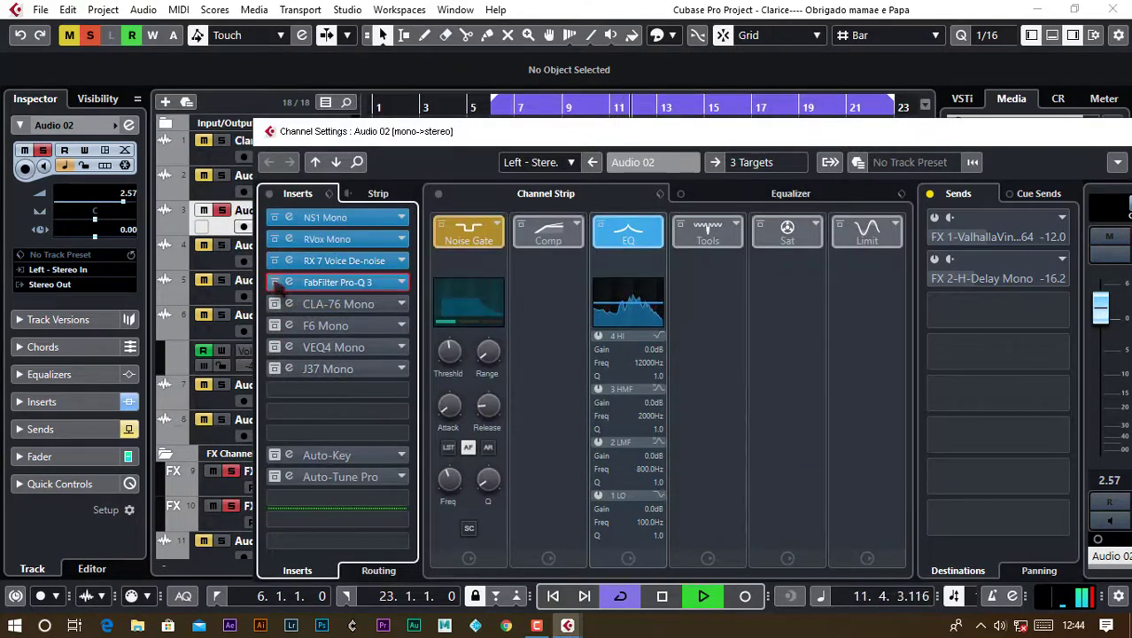
left_click(319, 283)
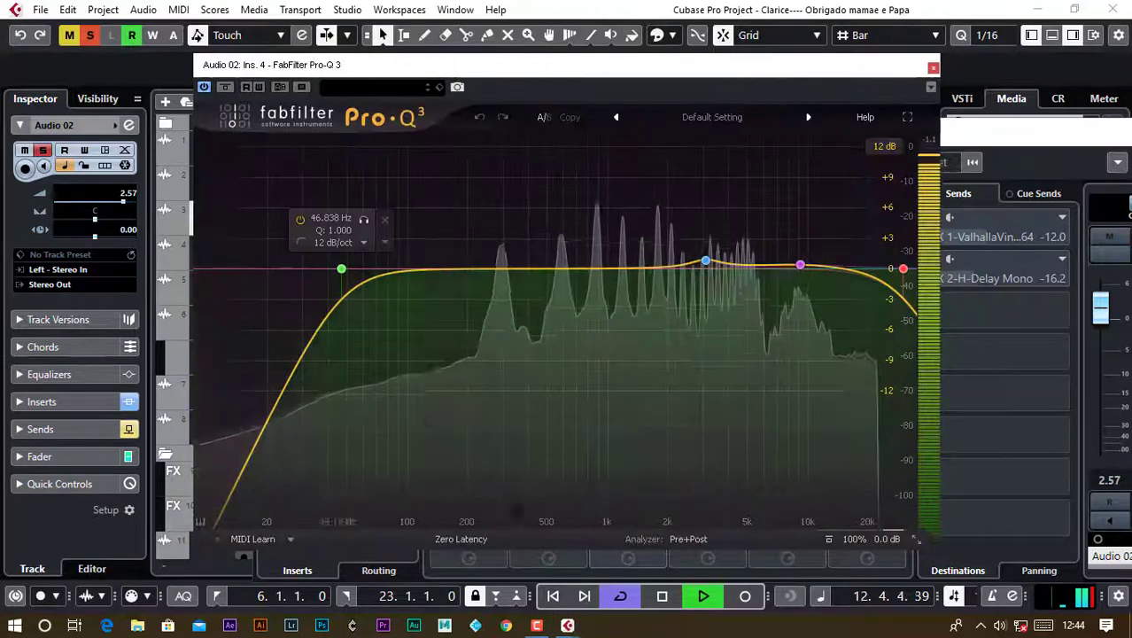
left_click(706, 262)
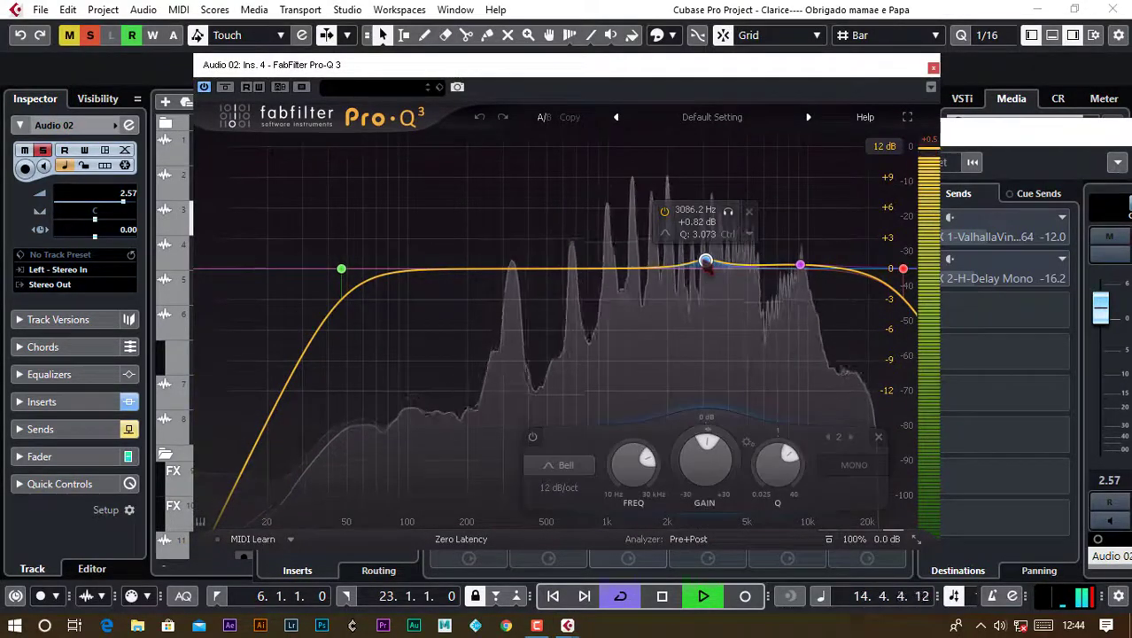
Step: Add a narrow bell band at about 745 Hz in Pro-Q 3 and cut its gain to about -6 dB
left_click(555, 269)
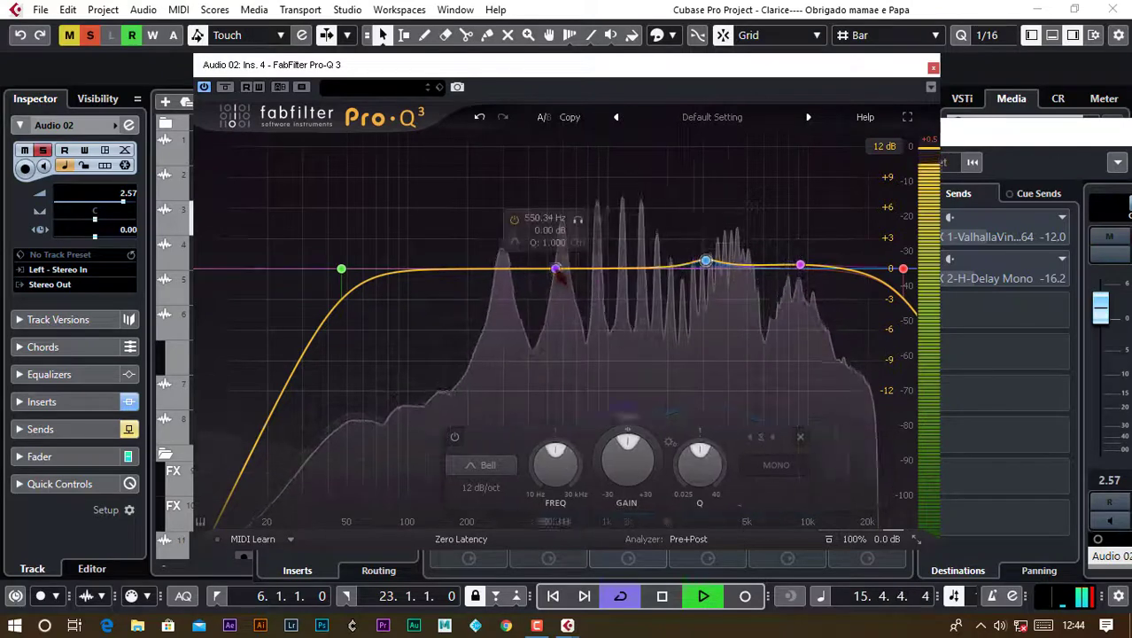
left_click_drag(627, 463, 686, 256)
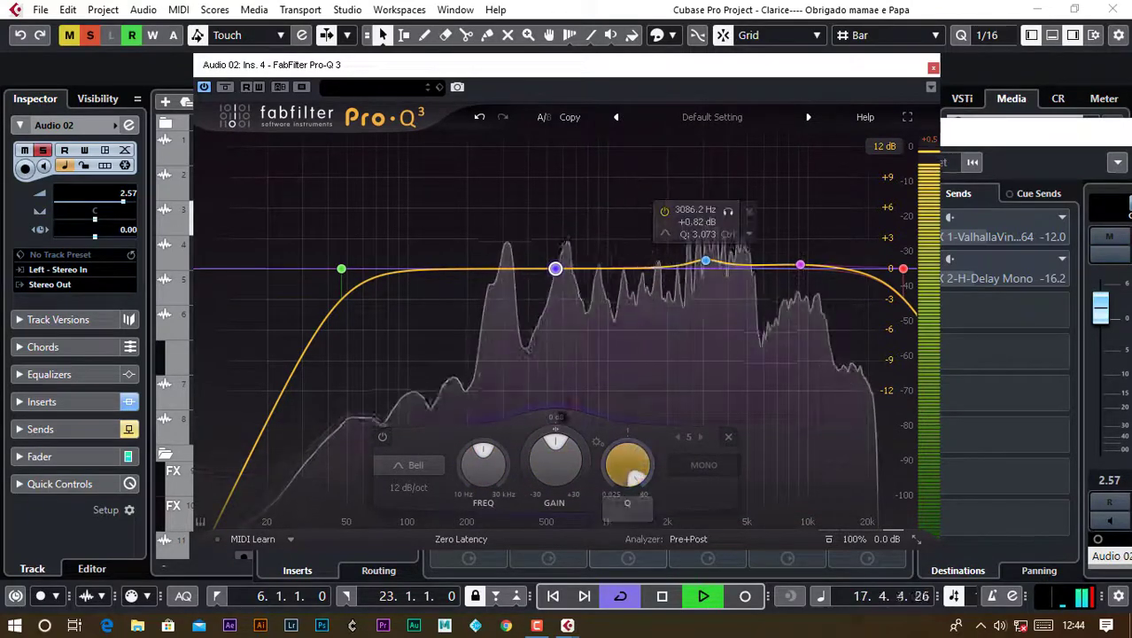
left_click_drag(551, 463, 540, 442)
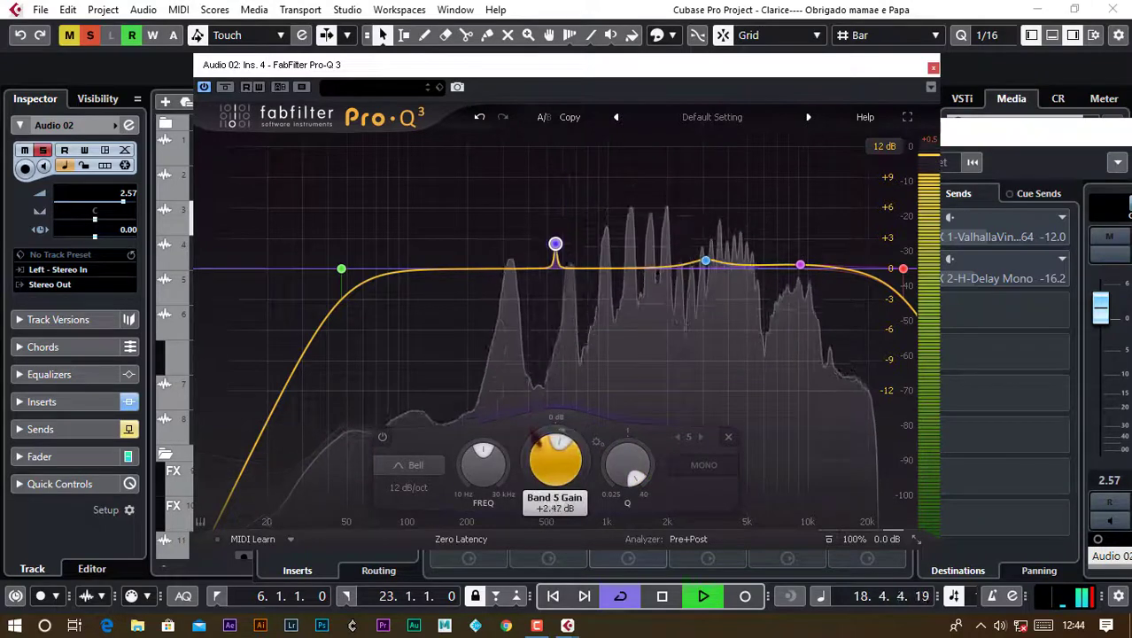
mouse_move(484, 476)
left_mouse_down()
mouse_move(478, 461)
mouse_move(480, 474)
left_mouse_up()
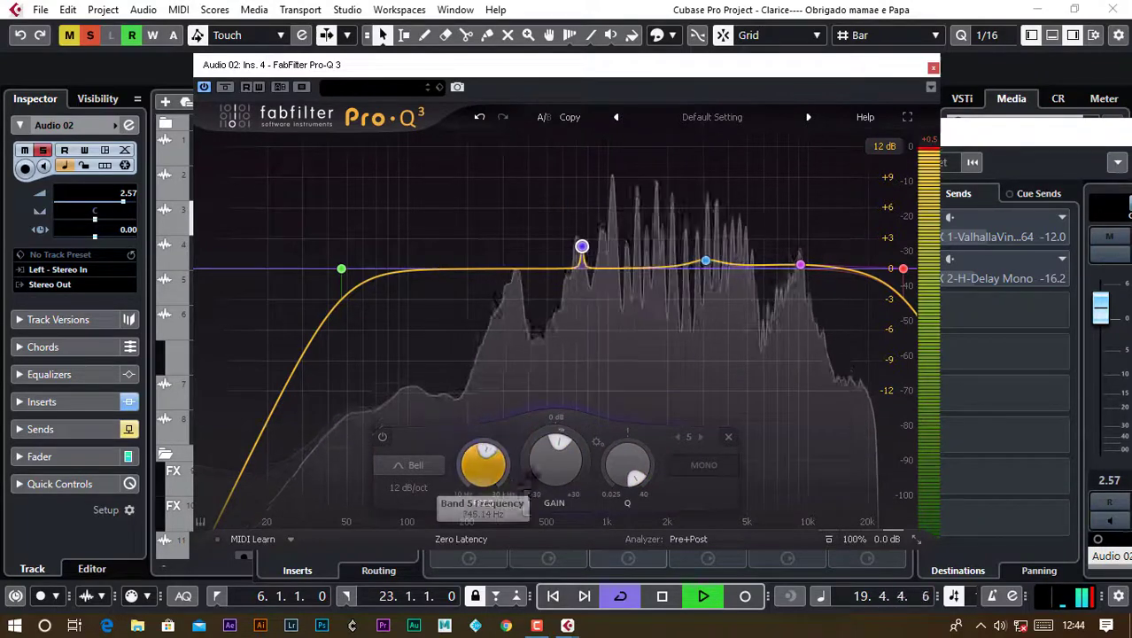
left_click_drag(627, 463, 626, 471)
left_click_drag(552, 477, 549, 556)
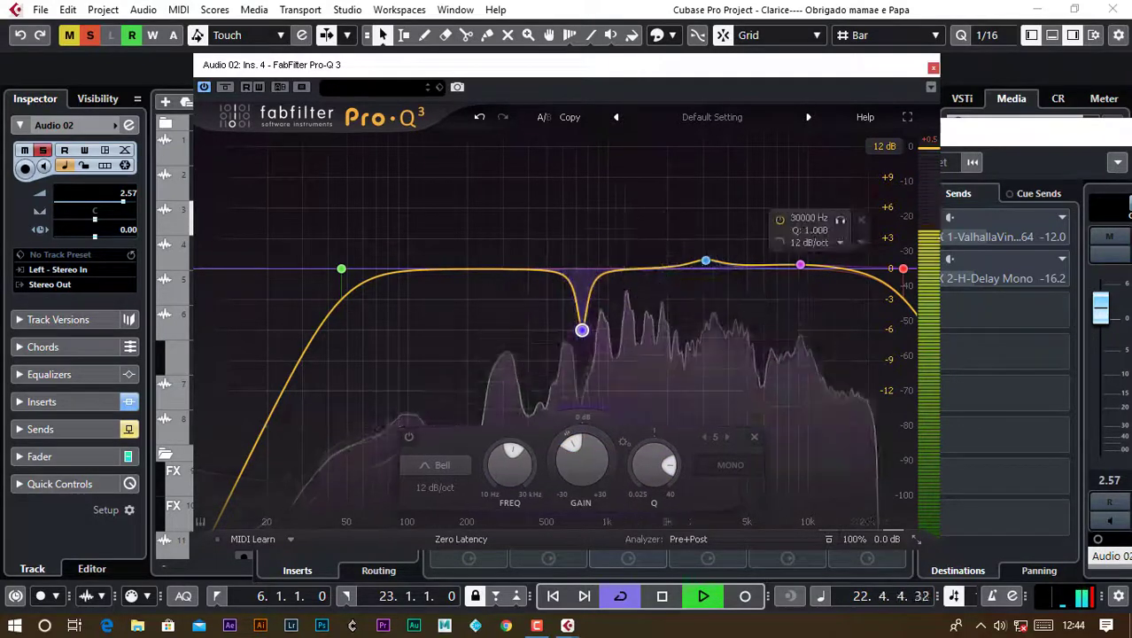
left_click(933, 69)
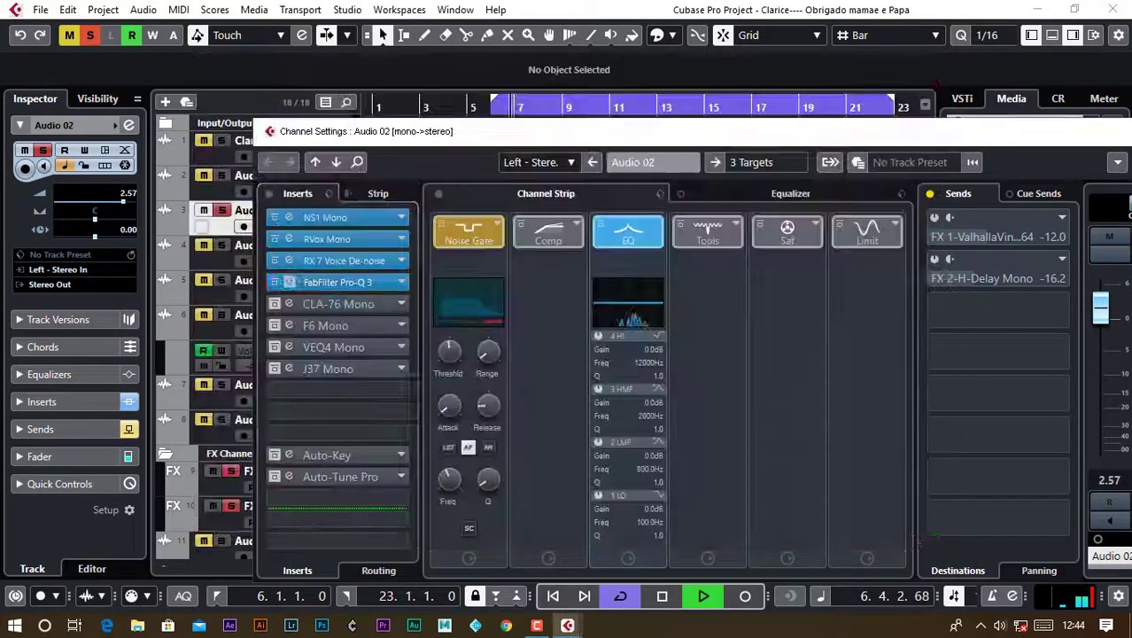
Step: Reactivate the CLA-76 Mono insert on Audio 02 and open its compressor settings
left_click(275, 304)
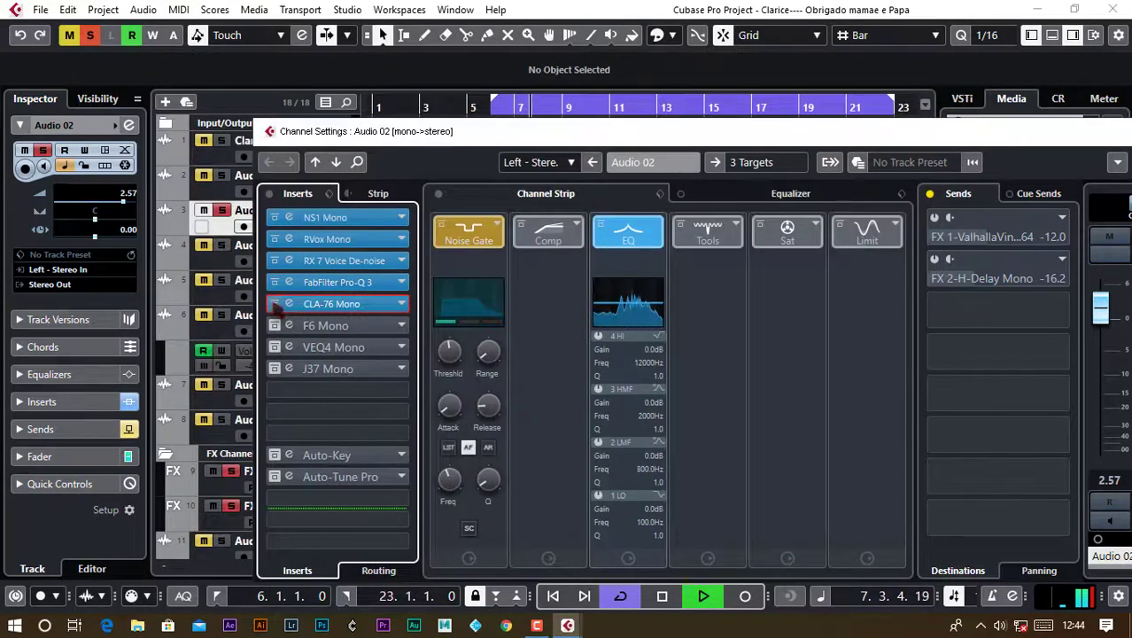
left_click(325, 303)
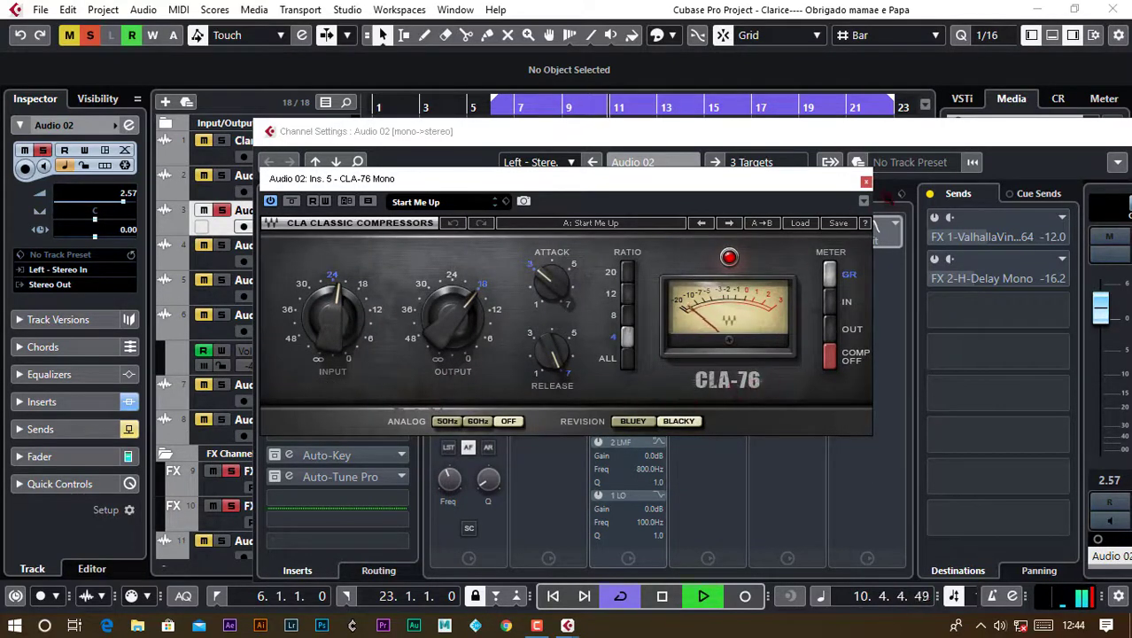
Step: Close the CLA-76 compressor, then reactivate the F6 Mono insert on Audio 02 and review its EQ bands
left_click(865, 183)
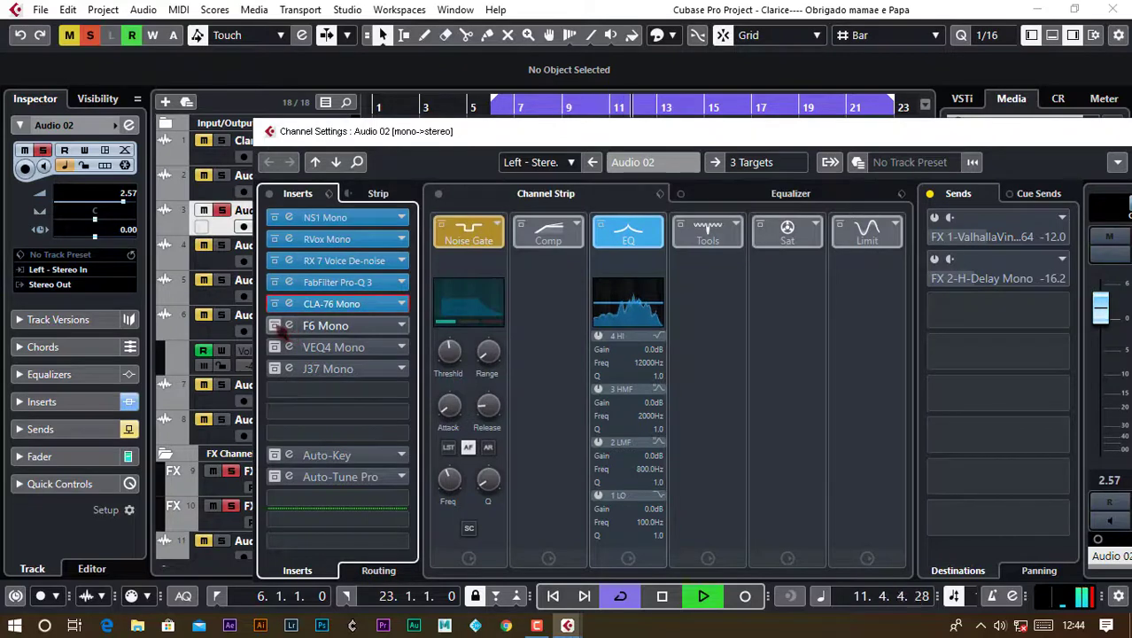
left_click(335, 327)
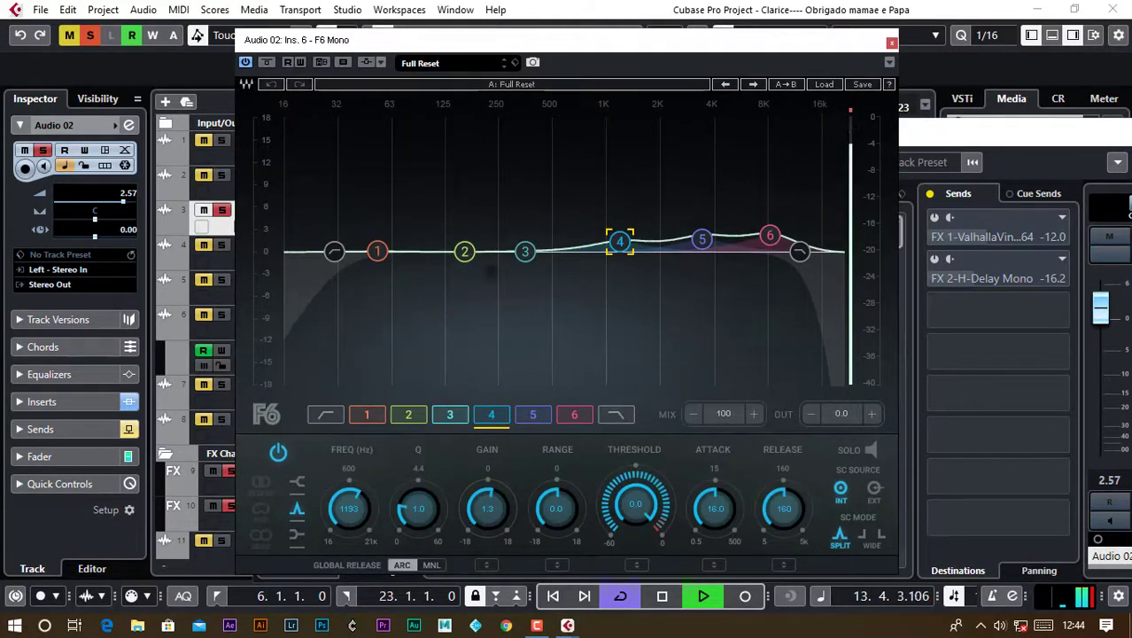
left_click(891, 42)
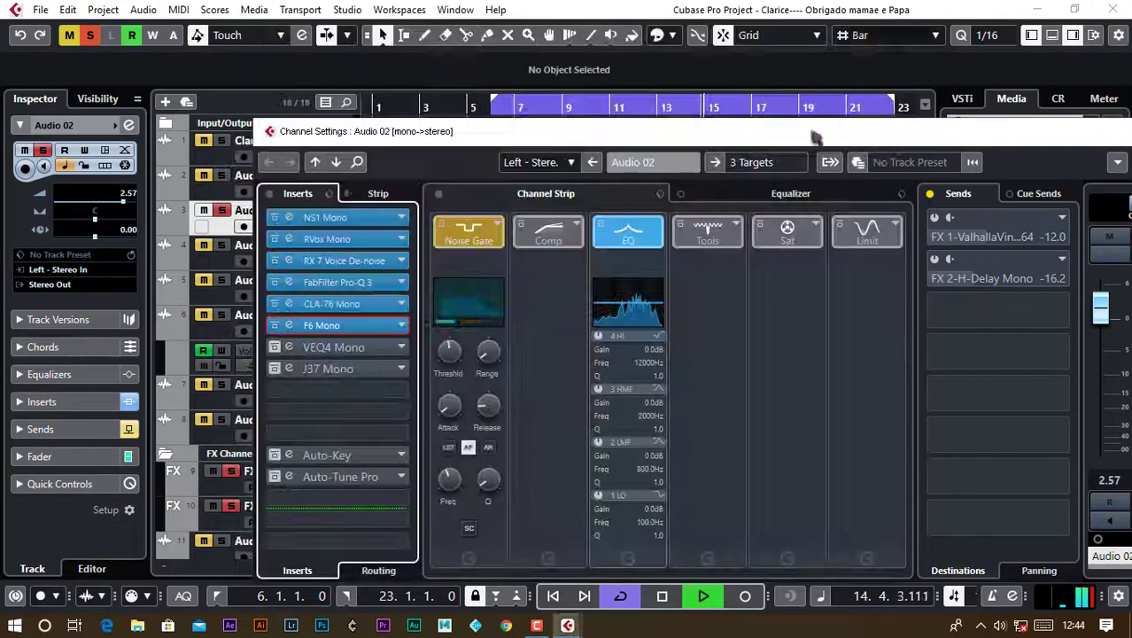
Step: Reactivate the VEQ4 Mono and J37 Mono inserts on Audio 02, checking VEQ4's preset list and J37's settings
double_click(328, 351)
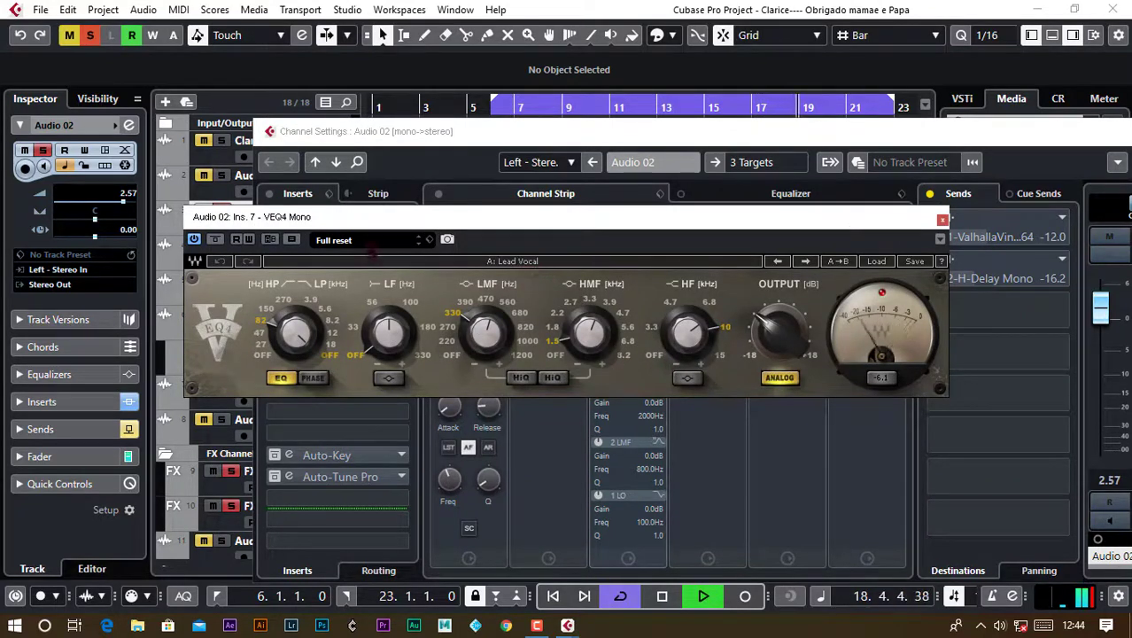
left_click(347, 243)
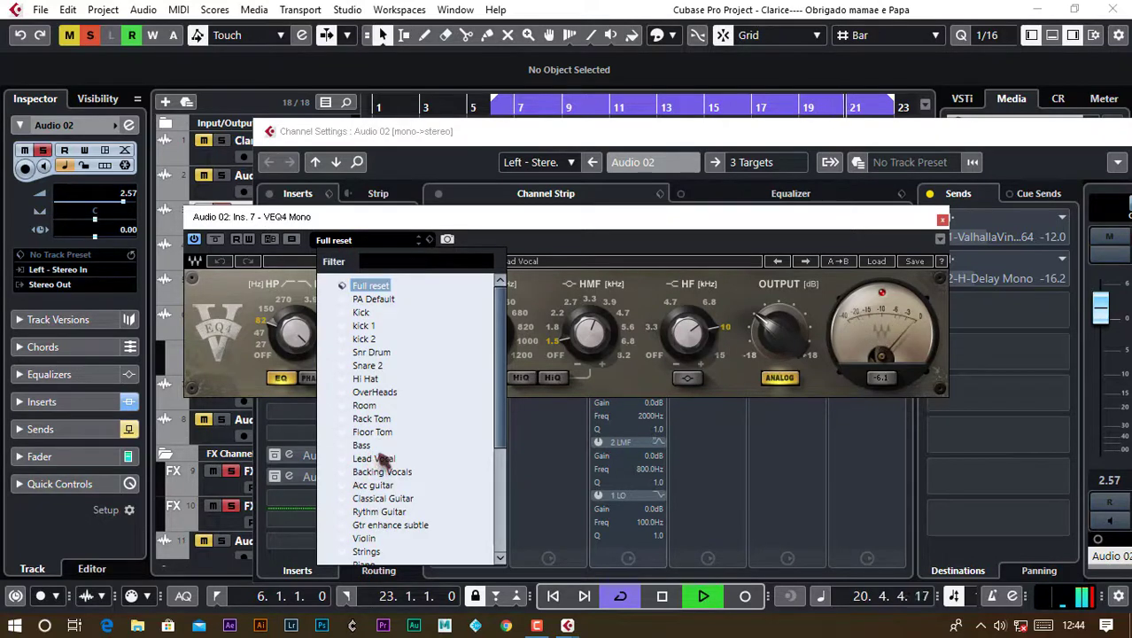
left_click(564, 227)
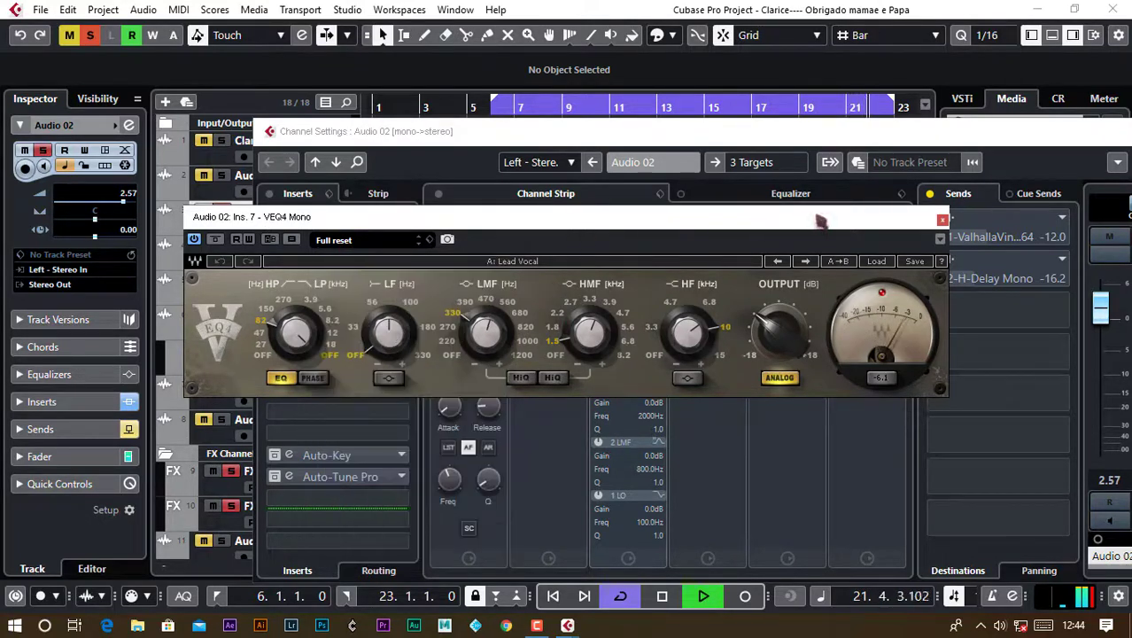
left_click(944, 220)
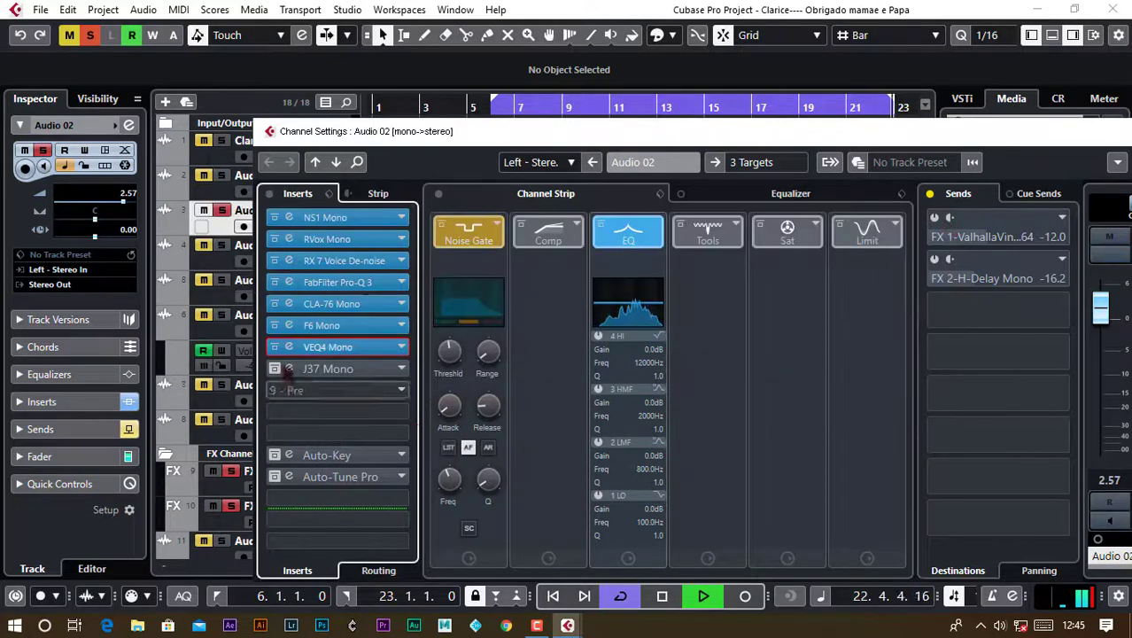
left_click(340, 370)
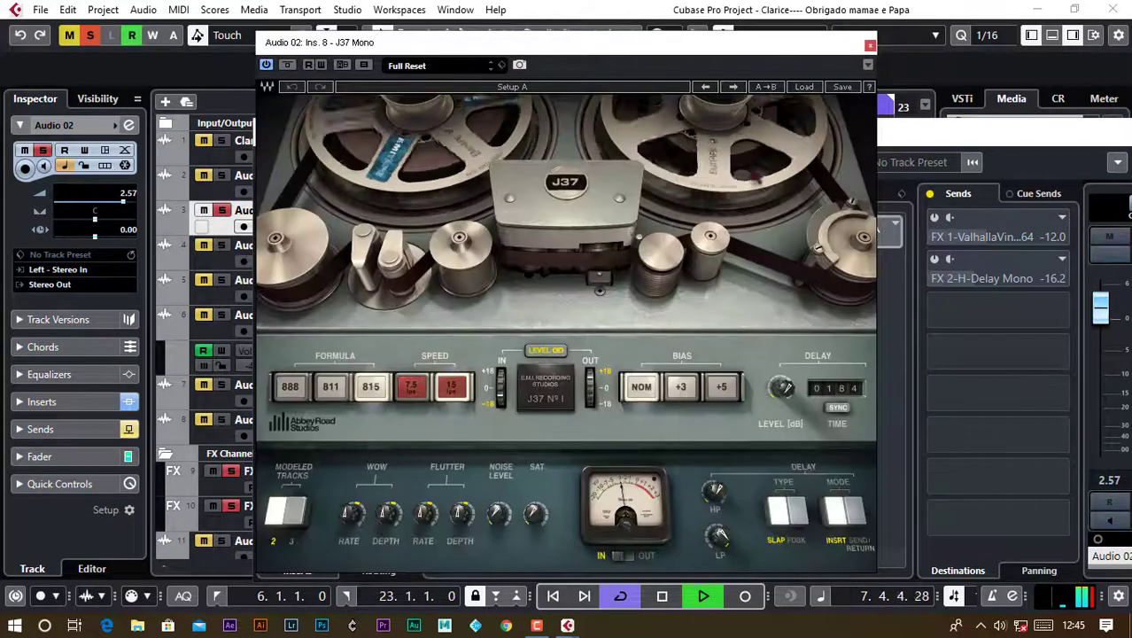
left_click(869, 45)
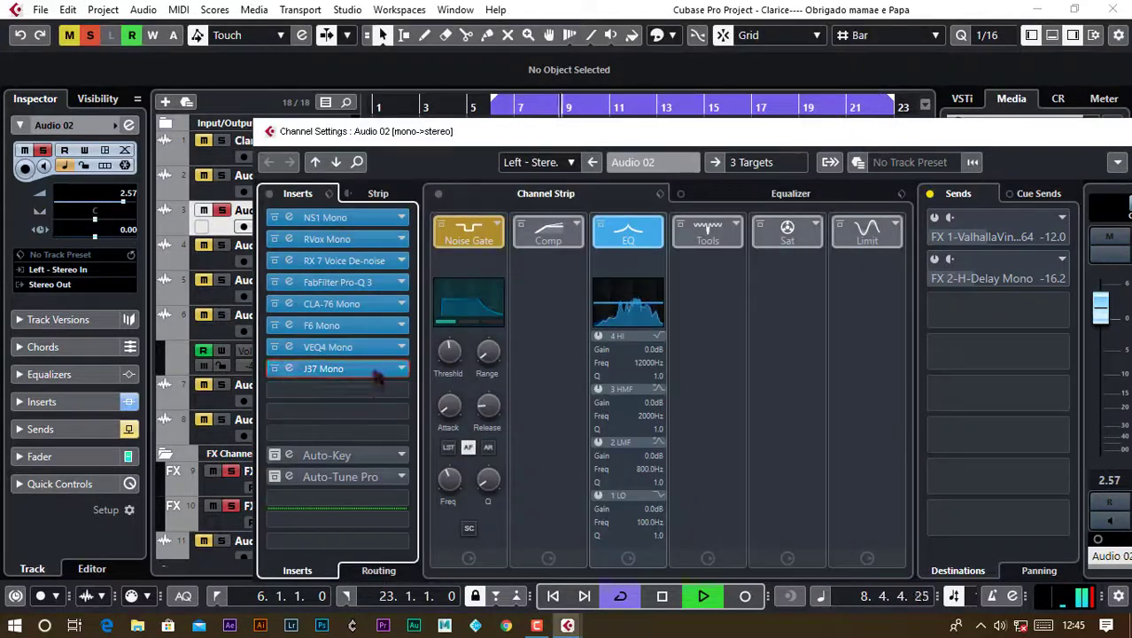
Step: Replace the J37 Mono insert on Audio 02 with the TR5 Saturator X plug-in
left_click(401, 369)
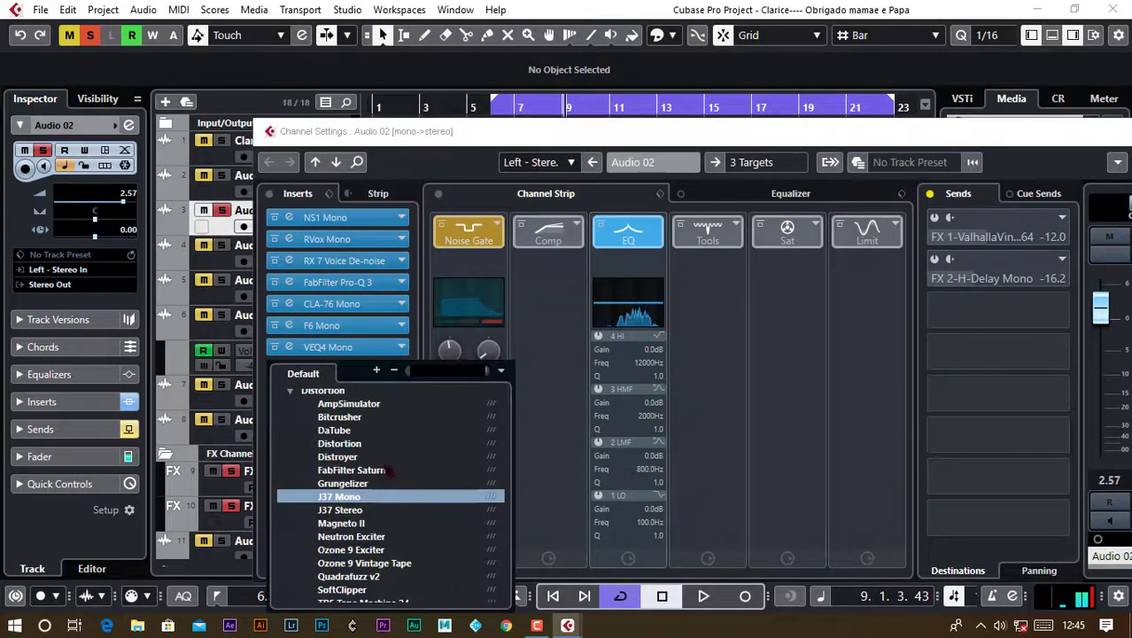
scroll(390, 469, "down", 3)
scroll(390, 469, "up", 4)
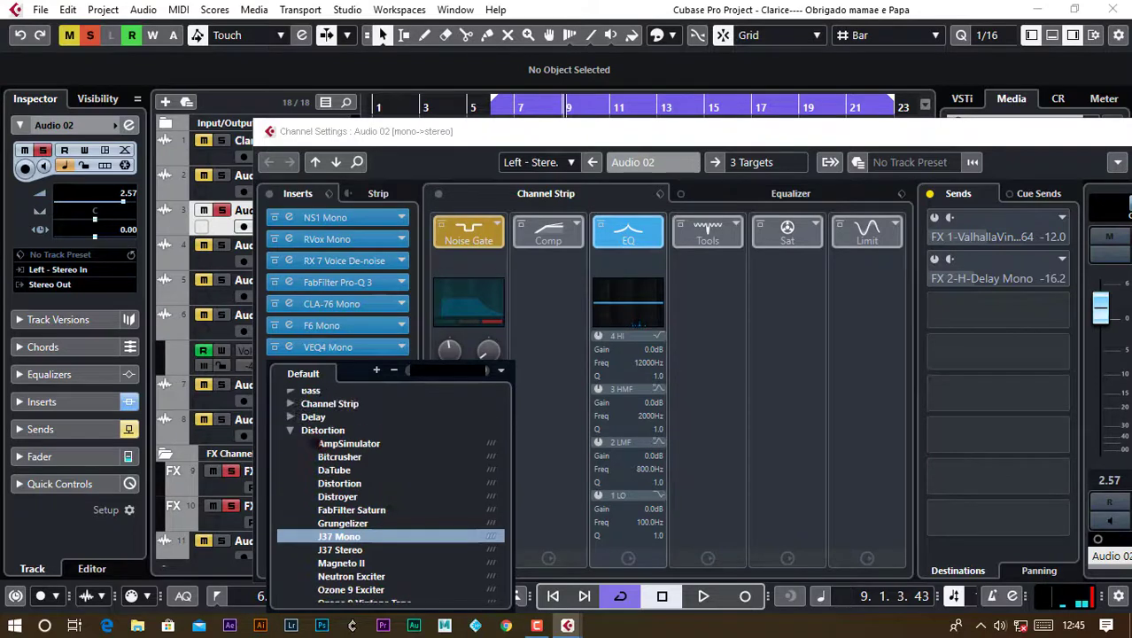
left_click(291, 429)
left_click(291, 442)
scroll(363, 496, "down", 3)
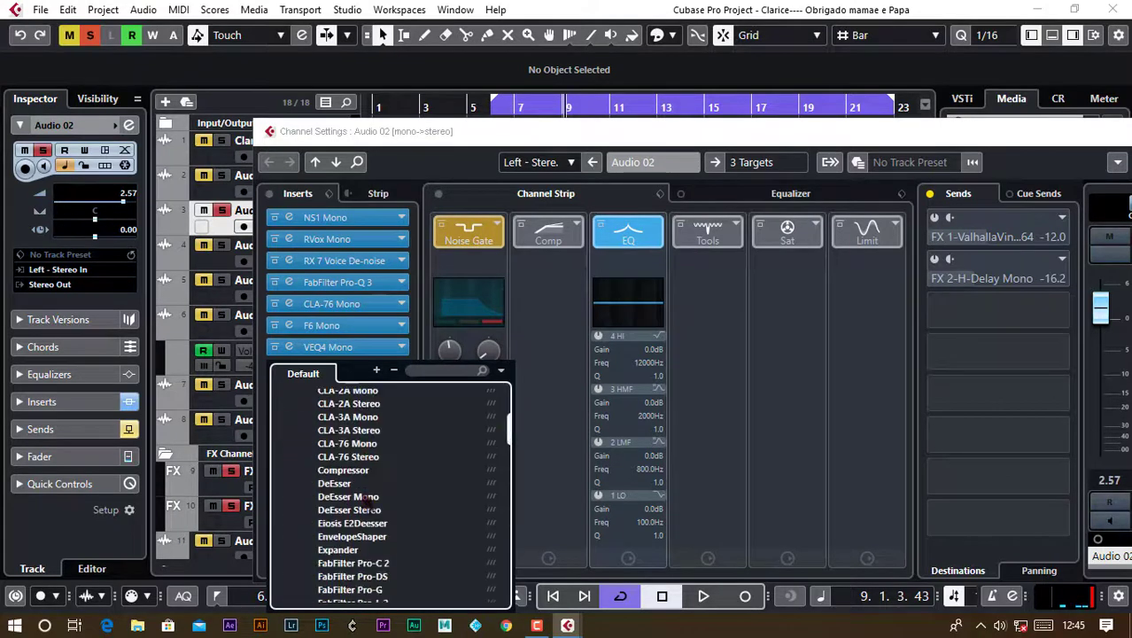
scroll(361, 496, "down", 9)
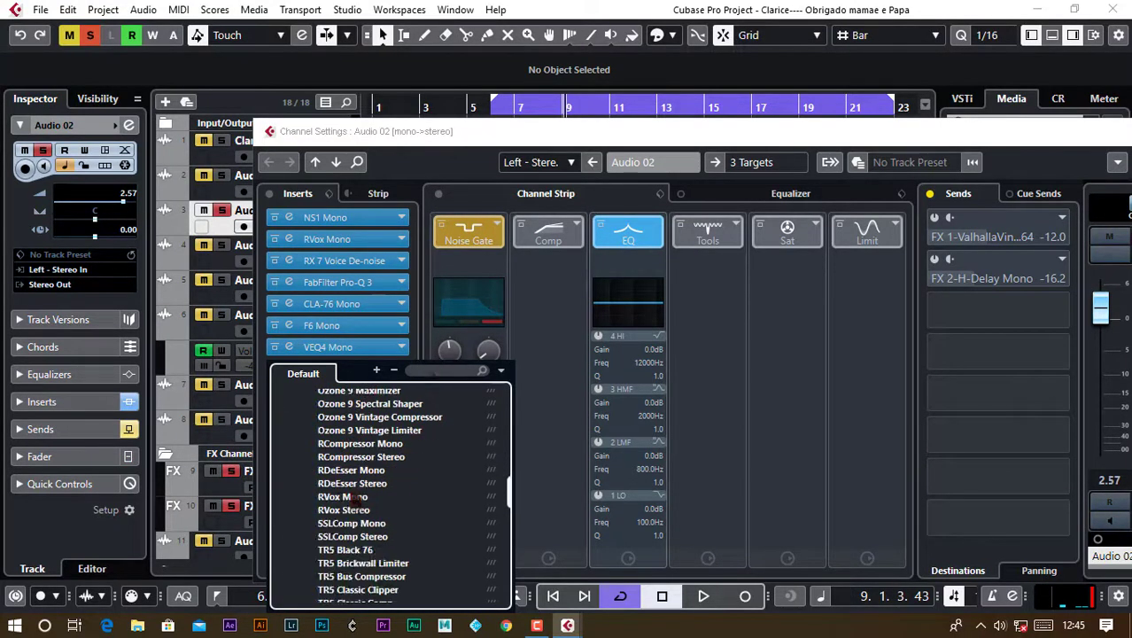
scroll(355, 510, "down", 4)
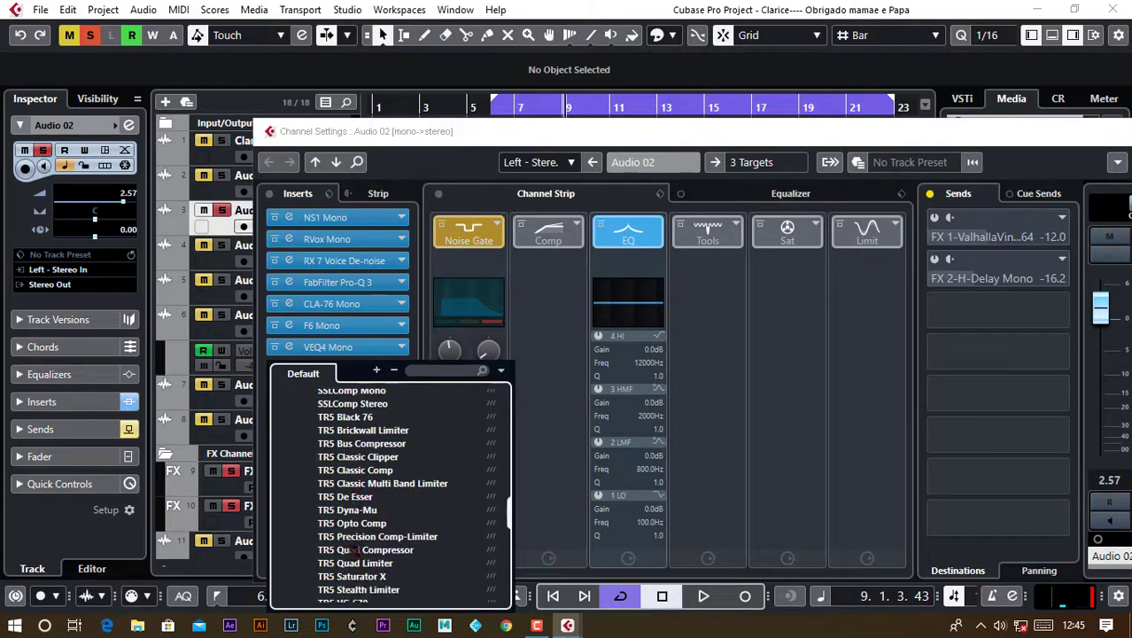
scroll(352, 542, "down", 1)
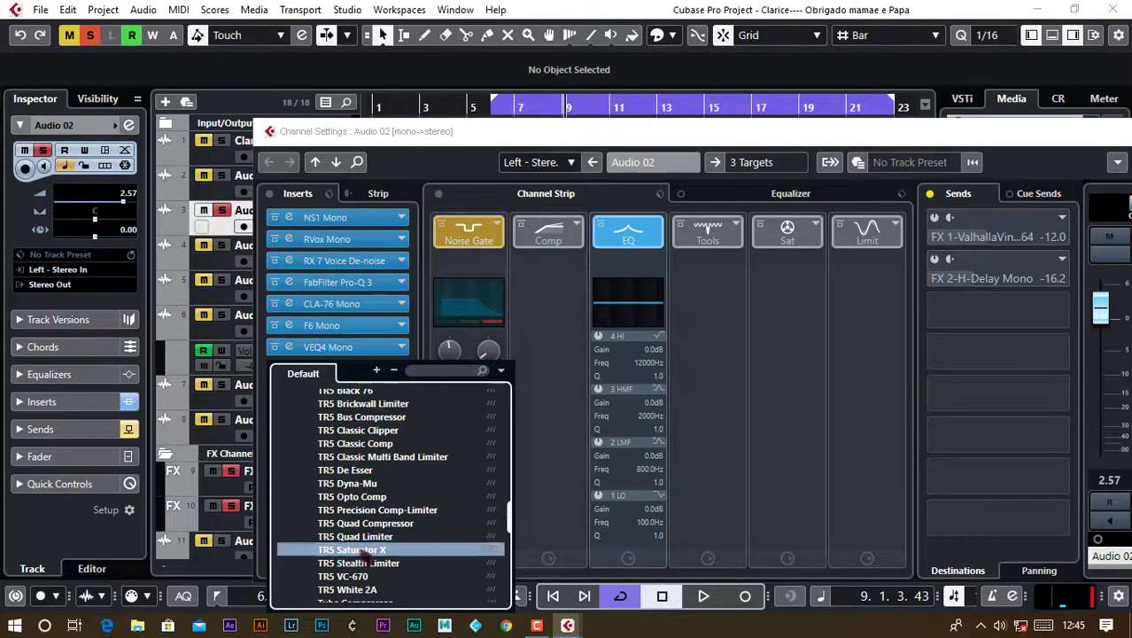
left_click(363, 551)
left_click(520, 359)
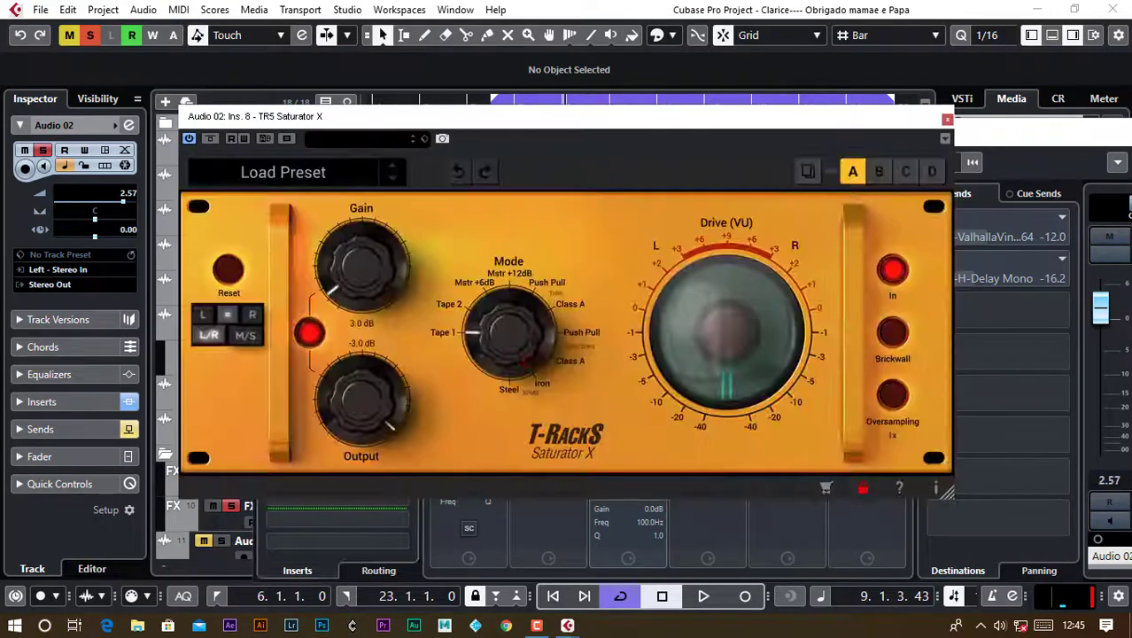
Step: Resume playback, audition the Saturator X gain at 14.5 dB and settle it at 1.0 dB
key("space")
left_click_drag(430, 116, 673, 178)
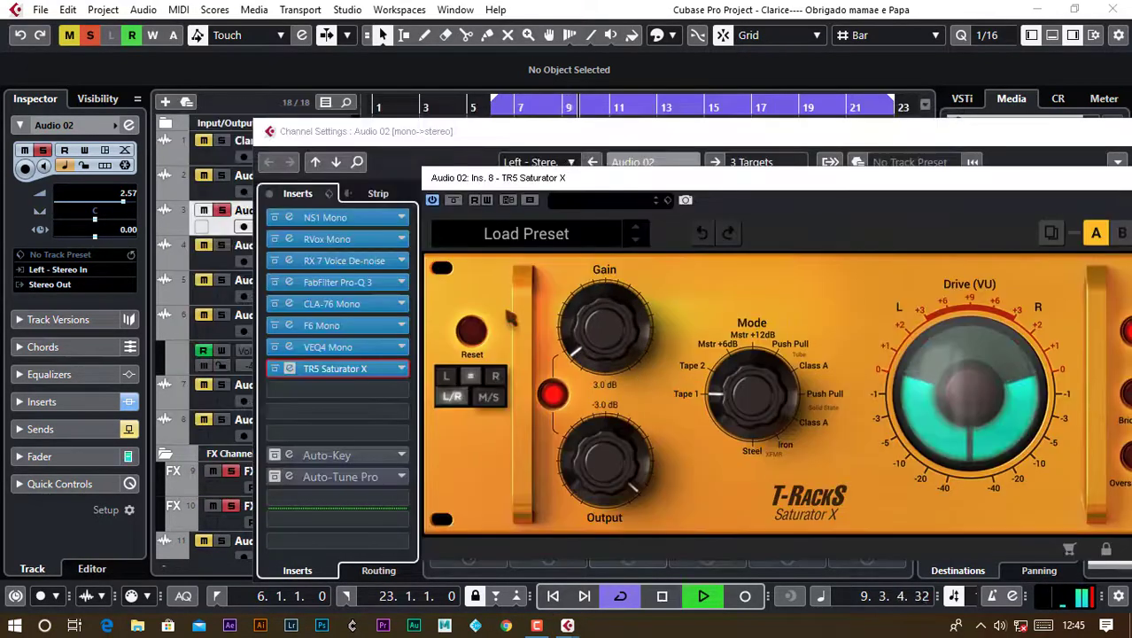
left_click_drag(595, 328, 595, 270)
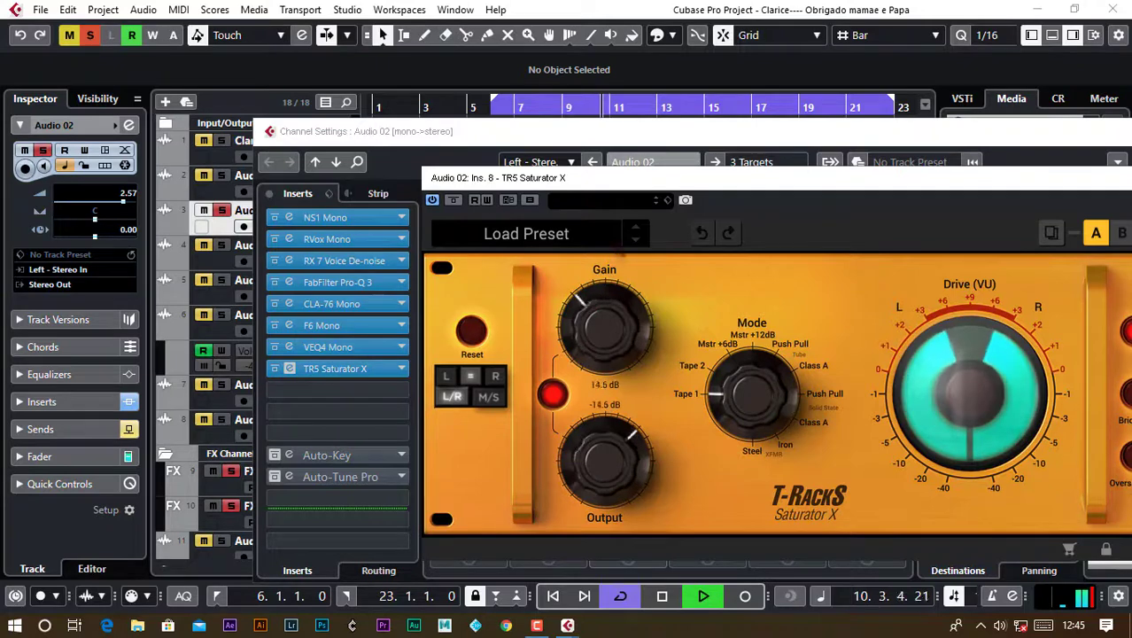
left_click_drag(650, 188, 589, 327)
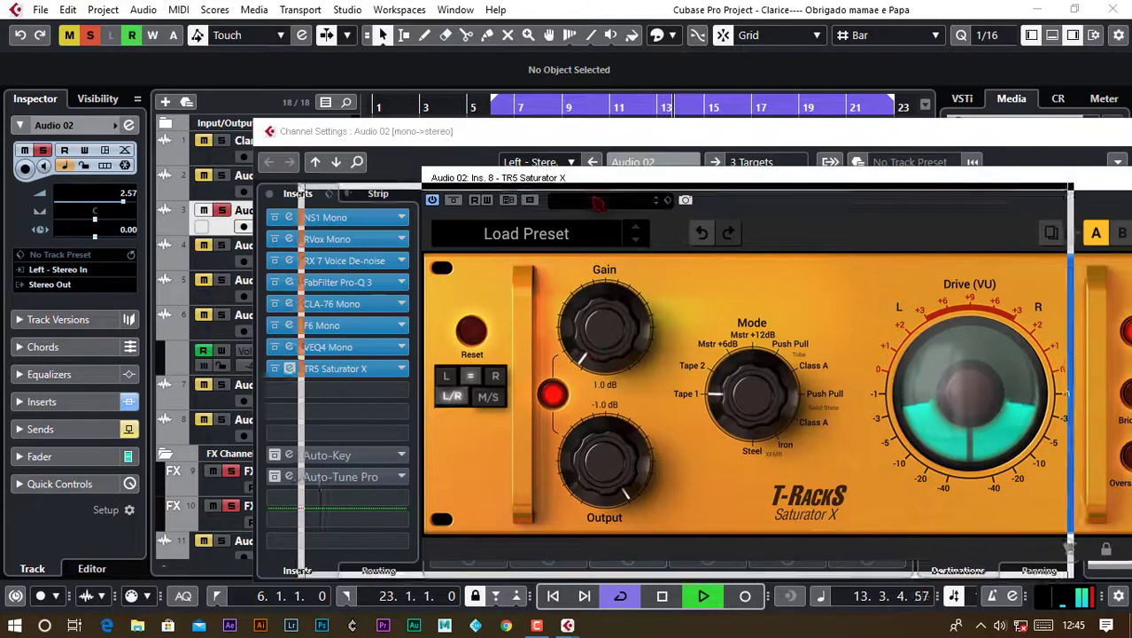
left_click_drag(720, 185, 581, 203)
left_click(1050, 198)
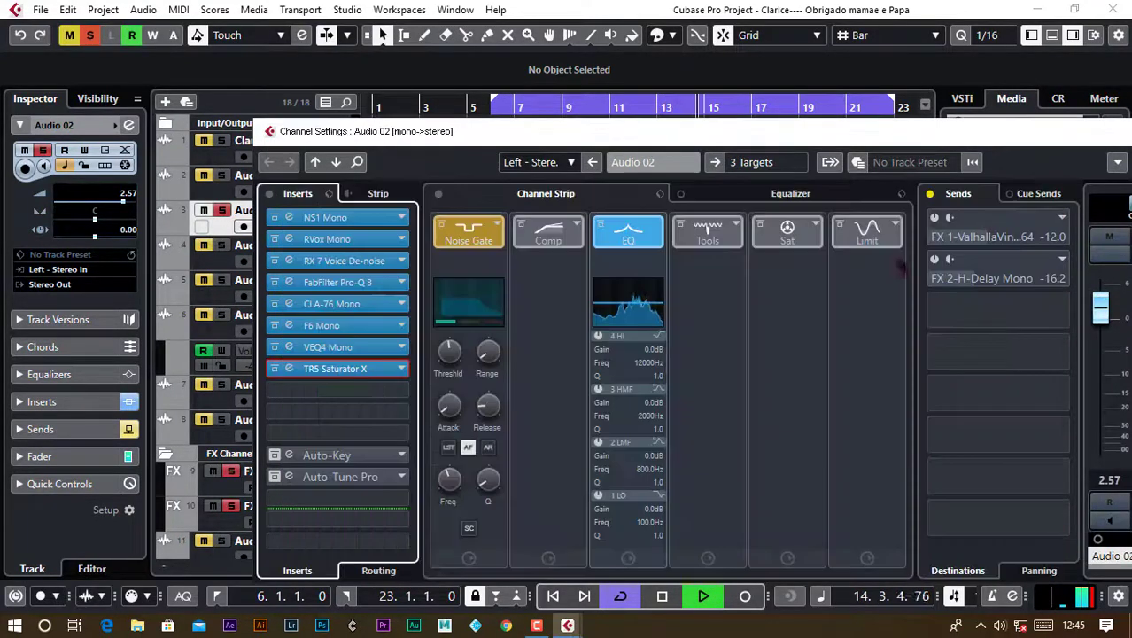
Step: Reactivate the Auto-Key and Auto-Tune Pro inserts on Audio 02 with both plug-in windows open
left_click(274, 455)
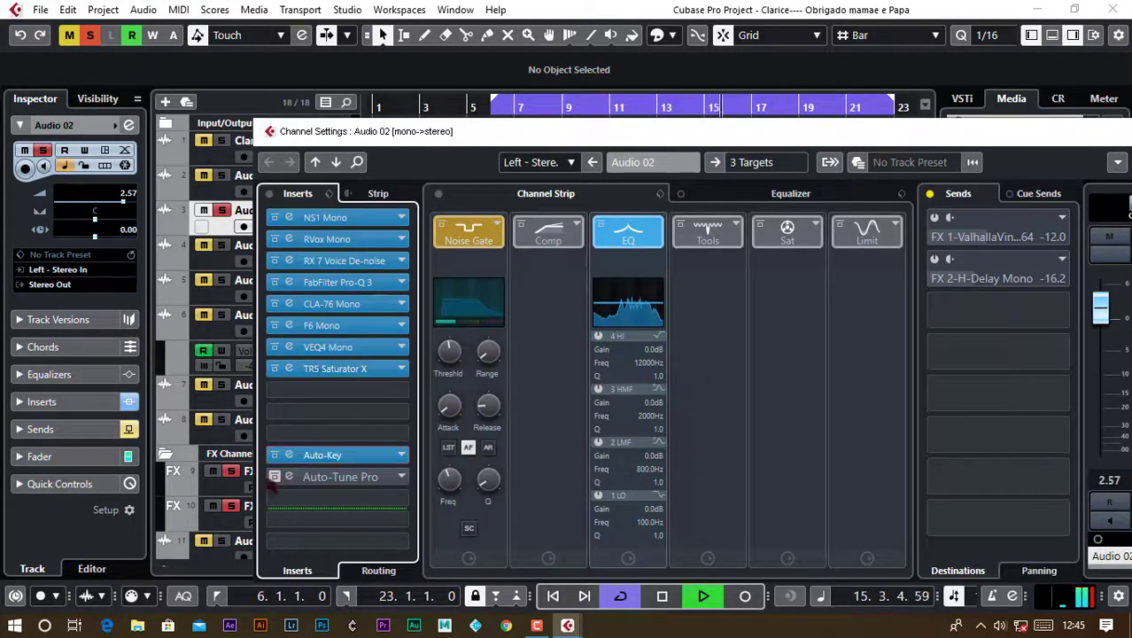
left_click(322, 455)
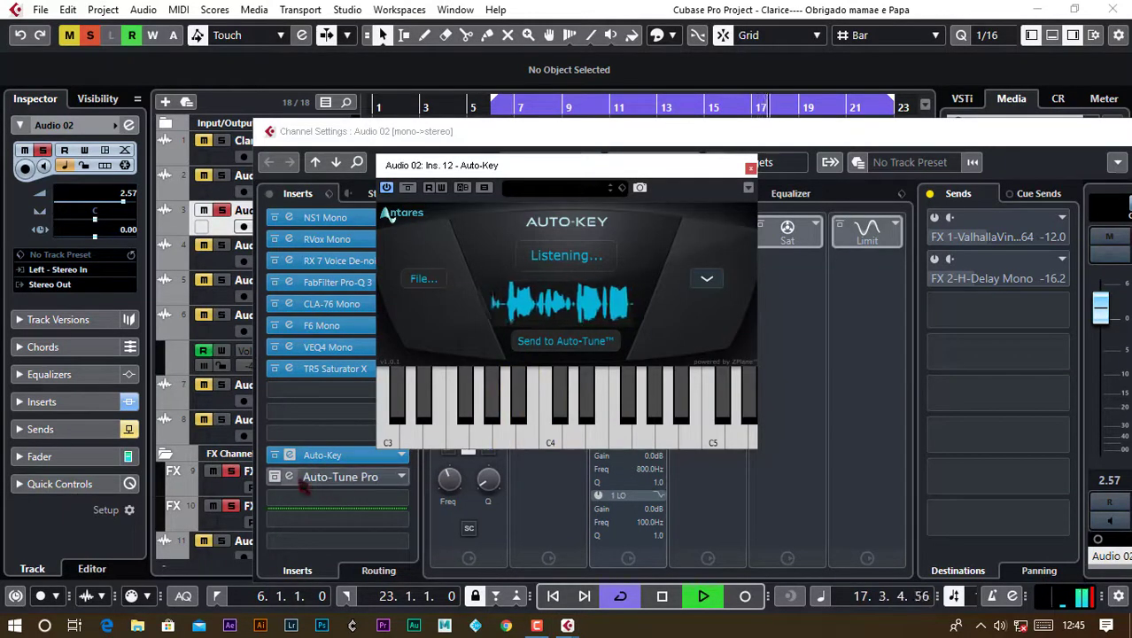
left_click(274, 476)
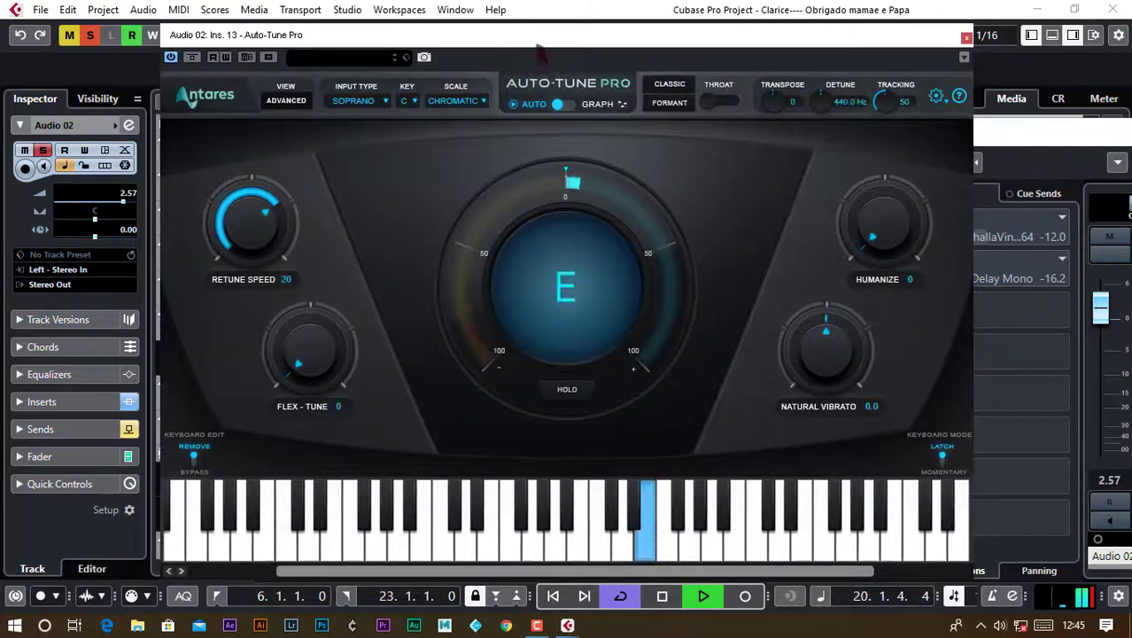
left_click_drag(549, 40, 694, 155)
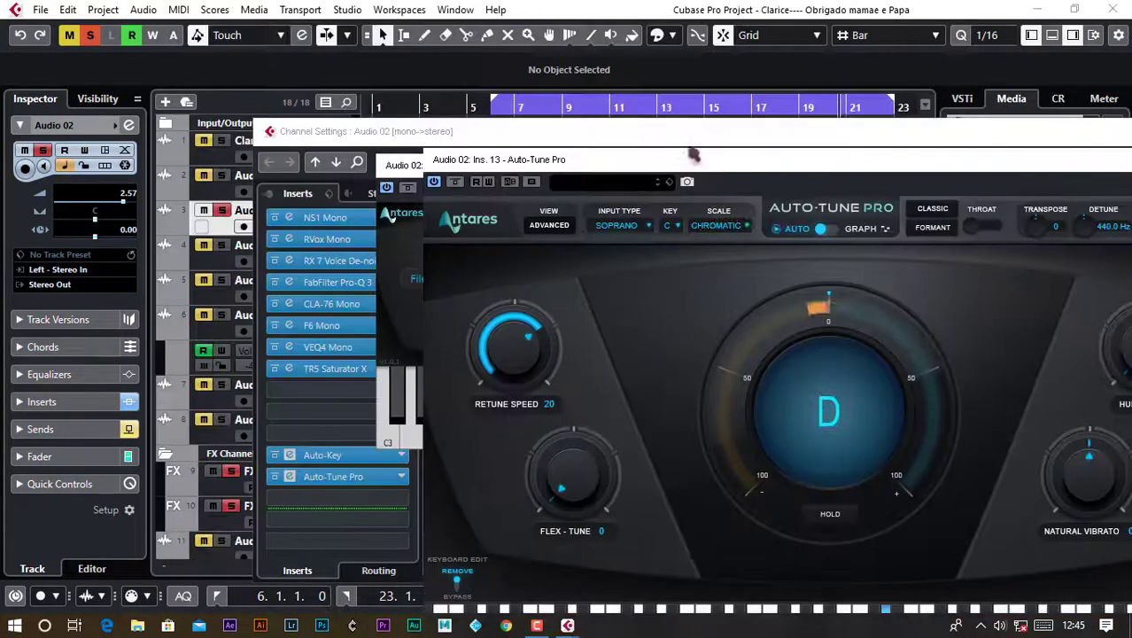
Step: Bring Auto-Key forward beside Auto-Tune Pro and send its detected key and scale to Auto-Tune
left_click(403, 164)
left_click_drag(403, 165, 137, 130)
left_click(323, 306)
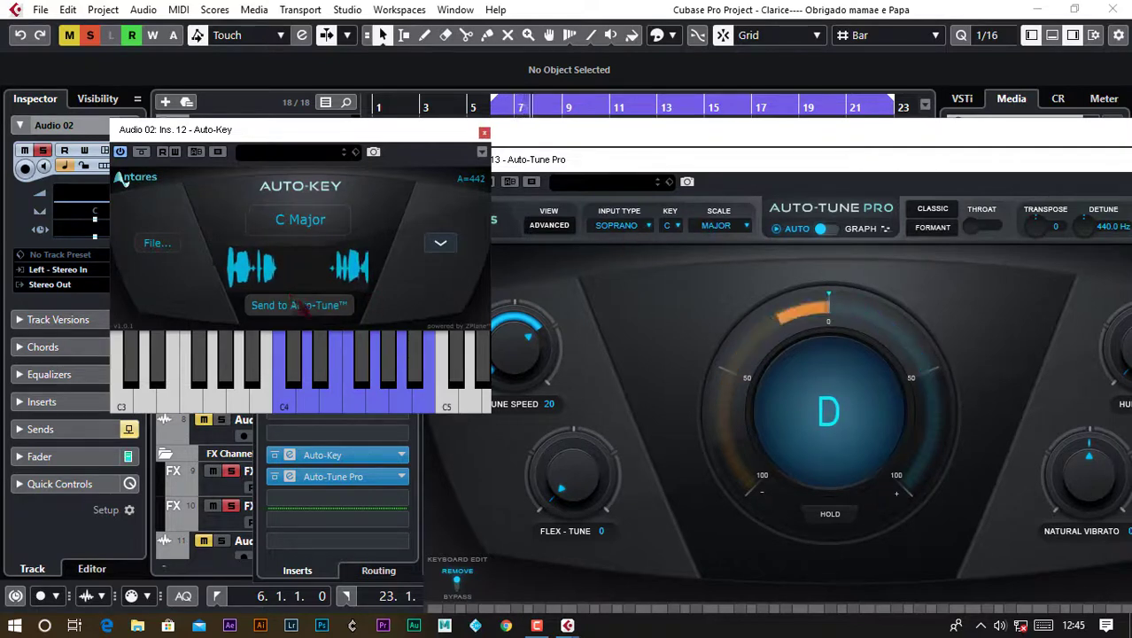
Step: Try the Bass Inst input type in Auto-Tune Pro, settle on Alto/Tenor, and close both Antares plug-ins
left_click(644, 237)
left_click(625, 224)
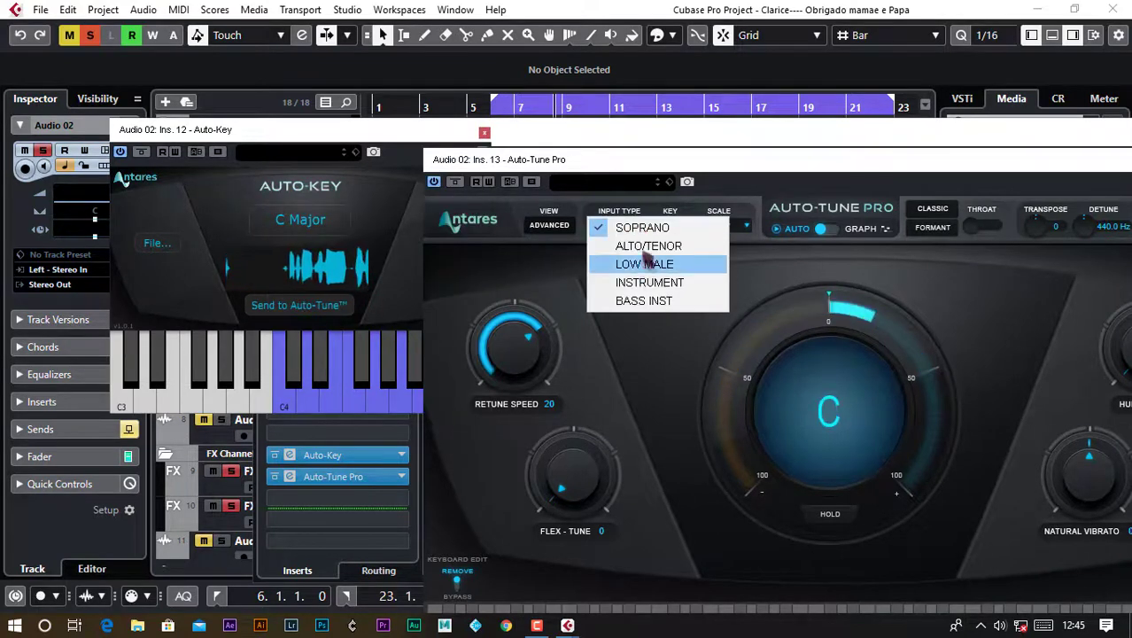
left_click(651, 302)
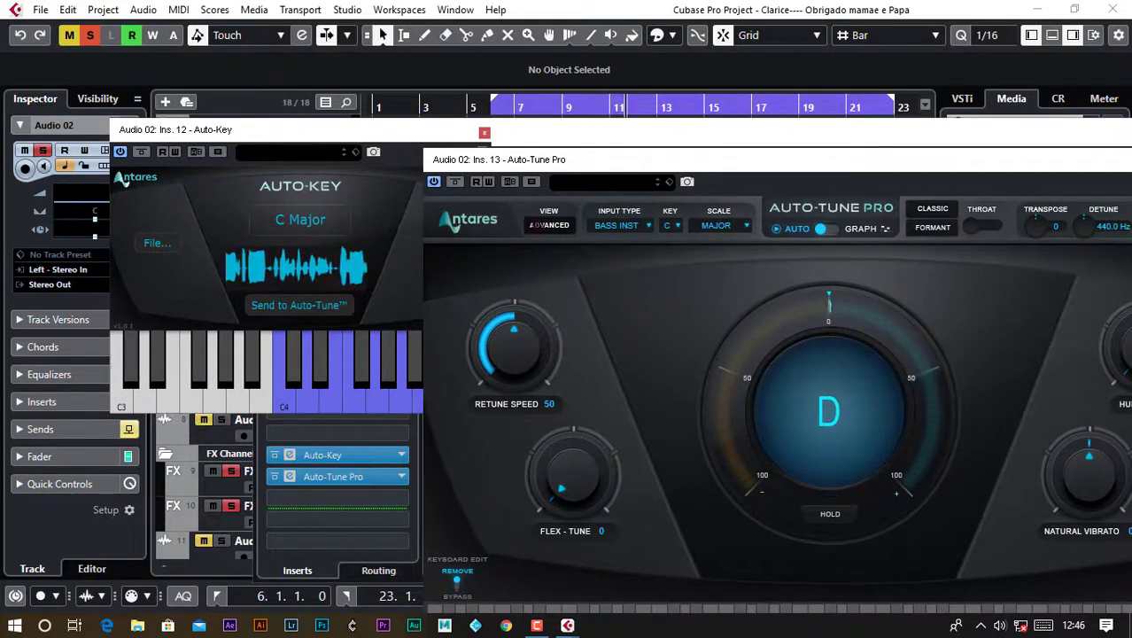
left_click(611, 226)
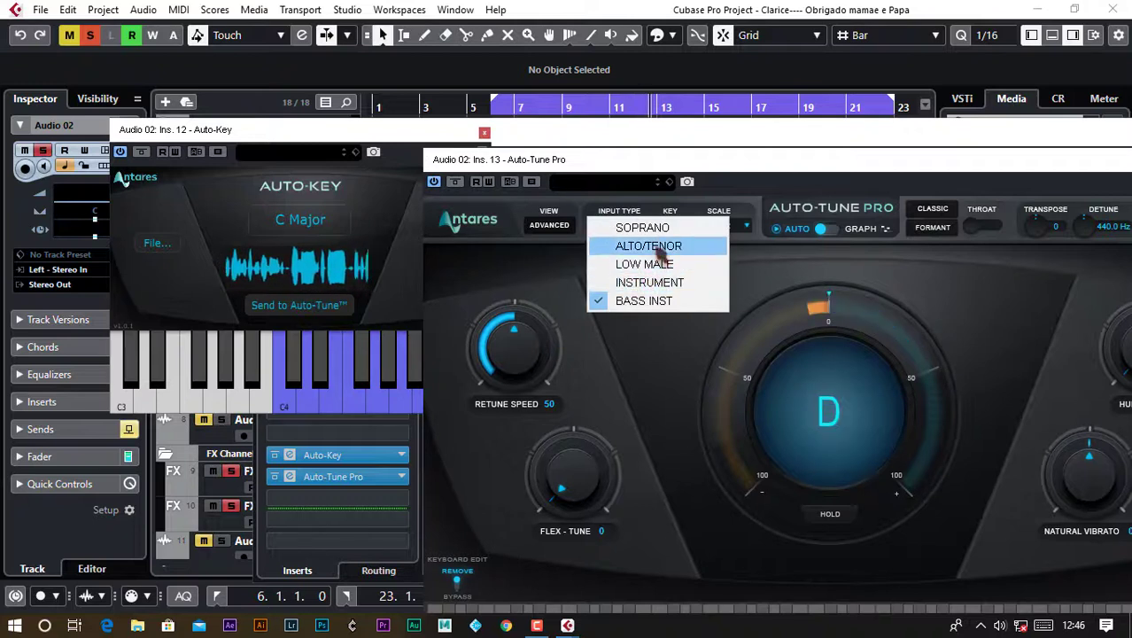
left_click(640, 246)
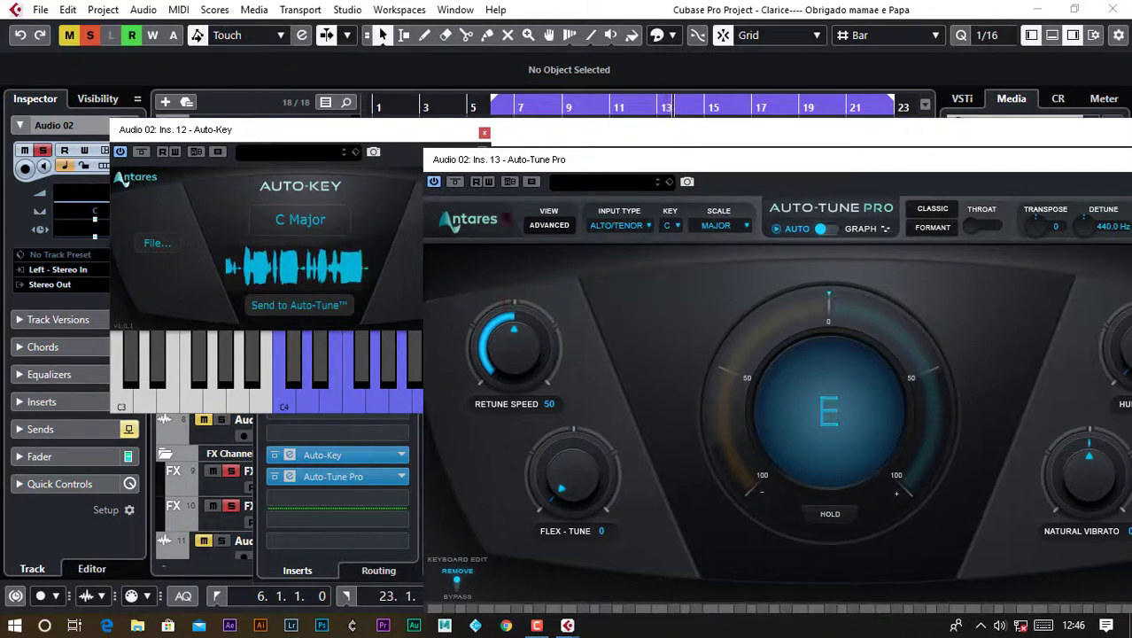
left_click(484, 133)
left_click_drag(797, 163, 375, 184)
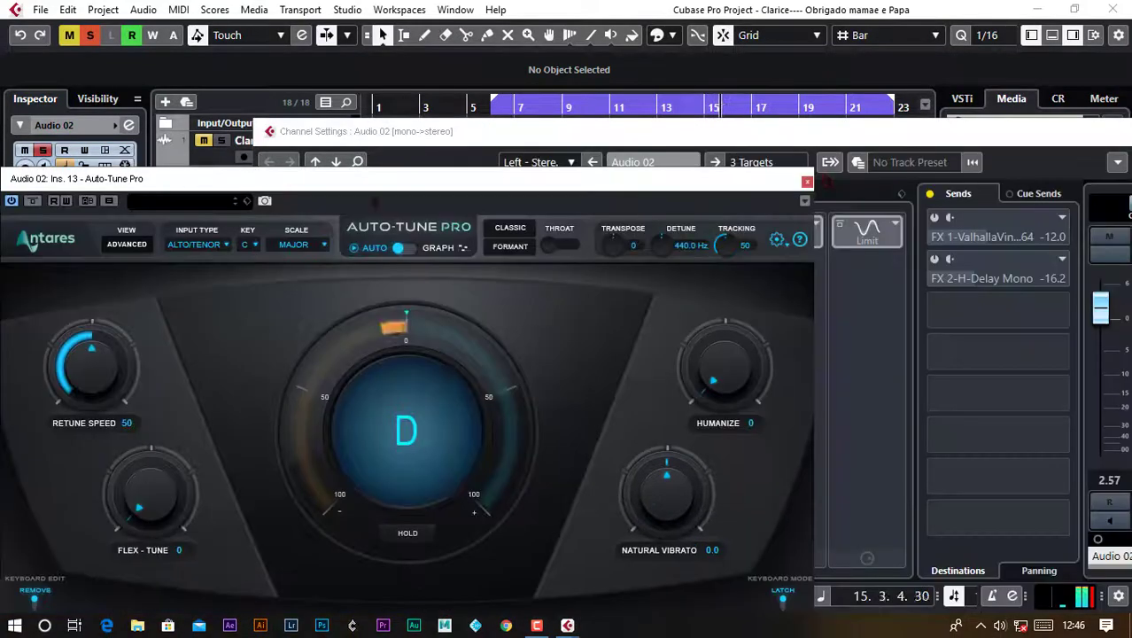
left_click(807, 181)
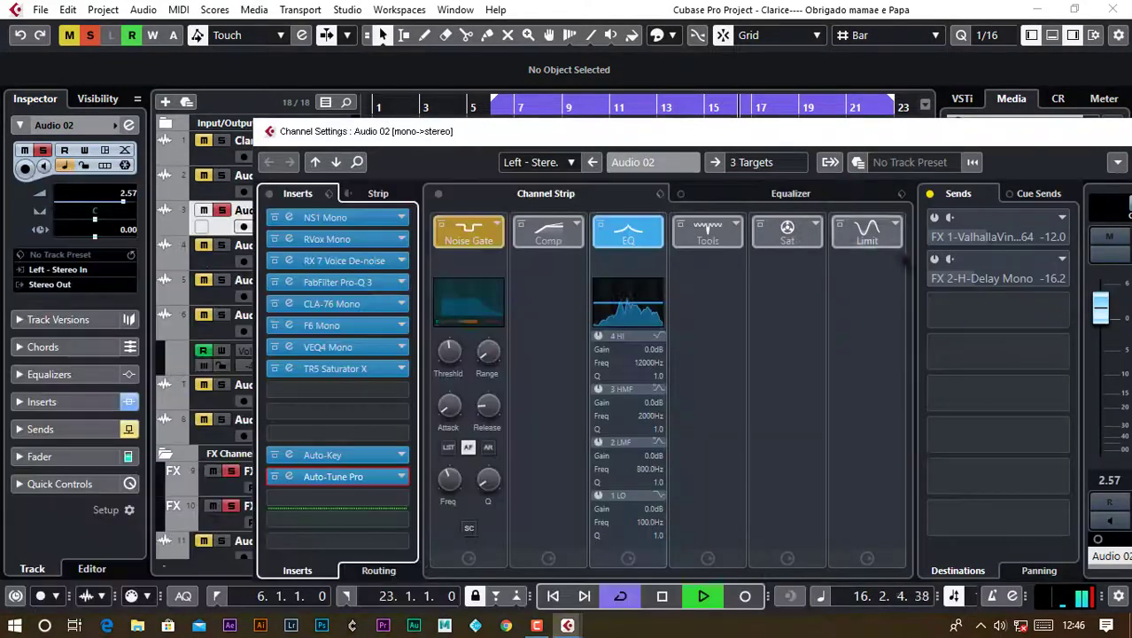
Step: Activate Audio 02's sends to the FX 1 Valhalla channel at -16.5 and FX 2-H-Delay Mono at -22.2
left_click(940, 223)
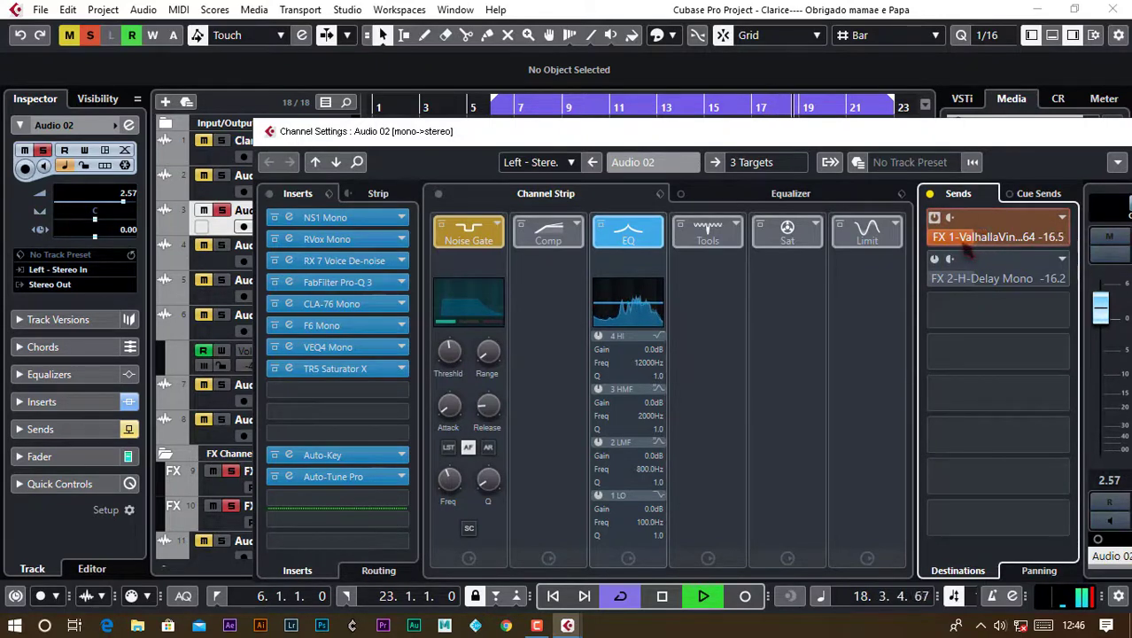
left_click(934, 259)
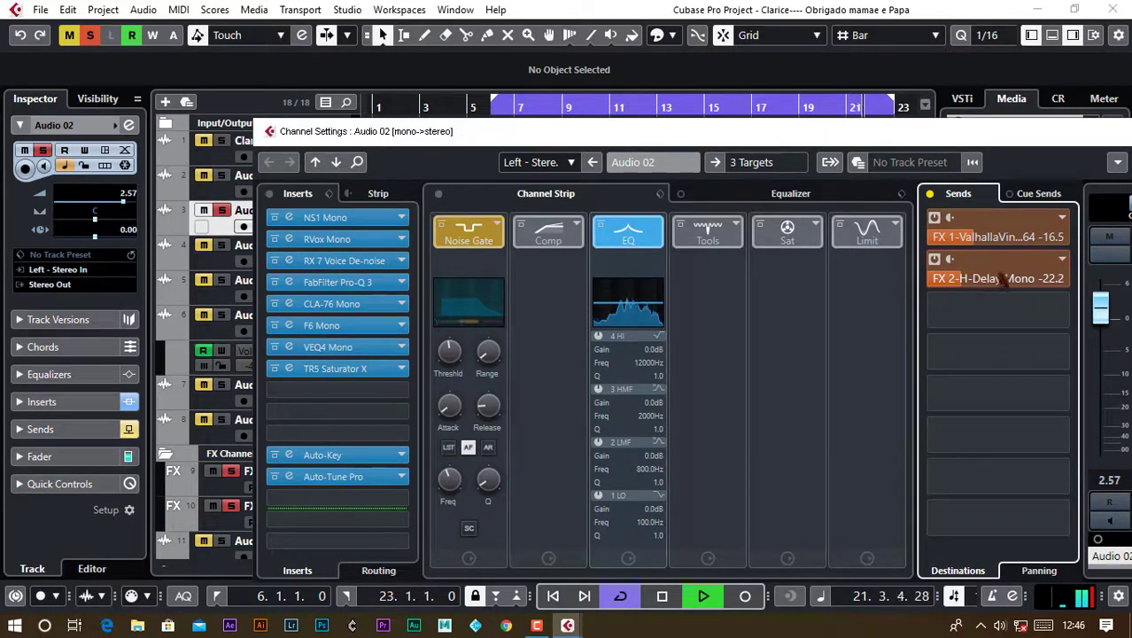
double_click(1003, 282)
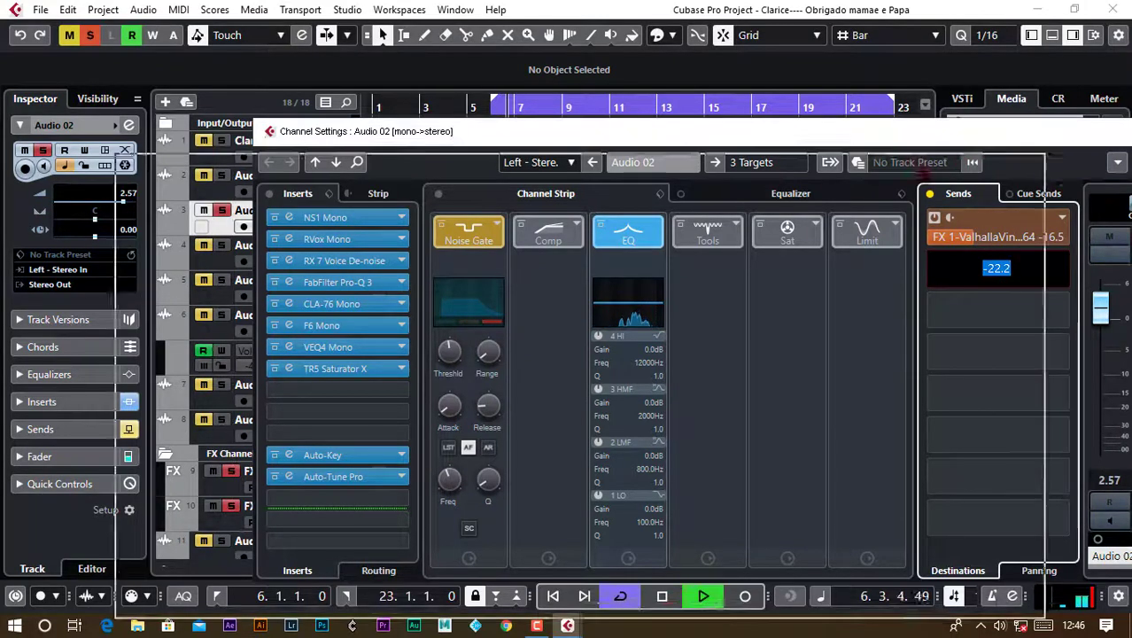
Step: Close the Audio 02 channel settings and go to the FX channel tracks in the project
left_click(1060, 134)
left_click(980, 177)
scroll(511, 488, "down", 5)
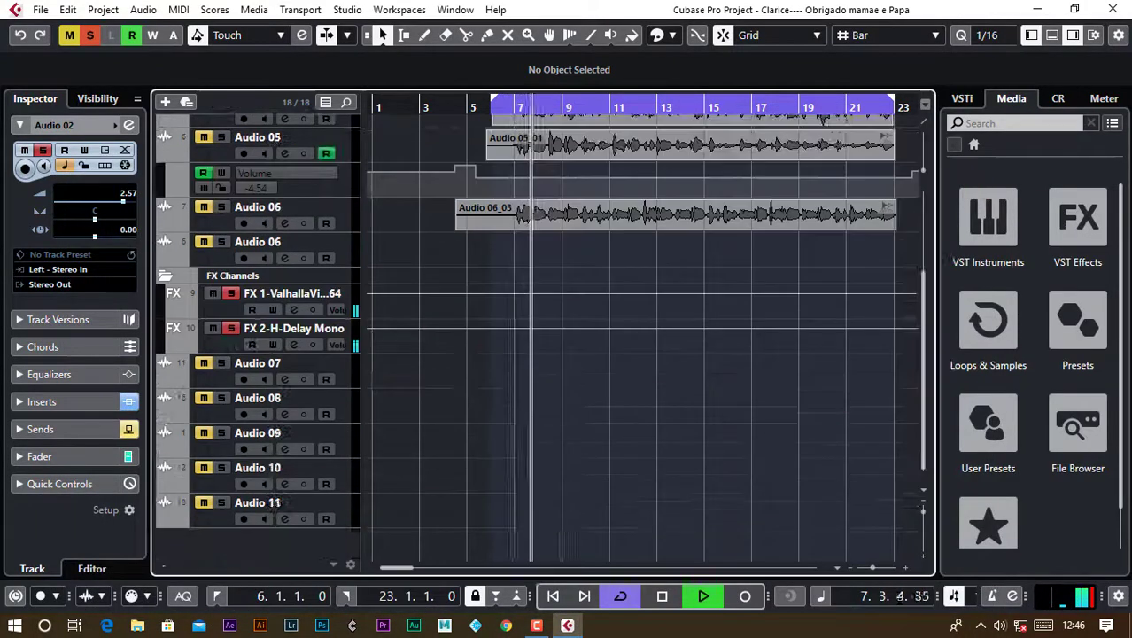
Step: Set the FX 1 channel's ValhallaVintageVerb to Concert Hall mode, then close the plug-in and channel settings
left_click(295, 310)
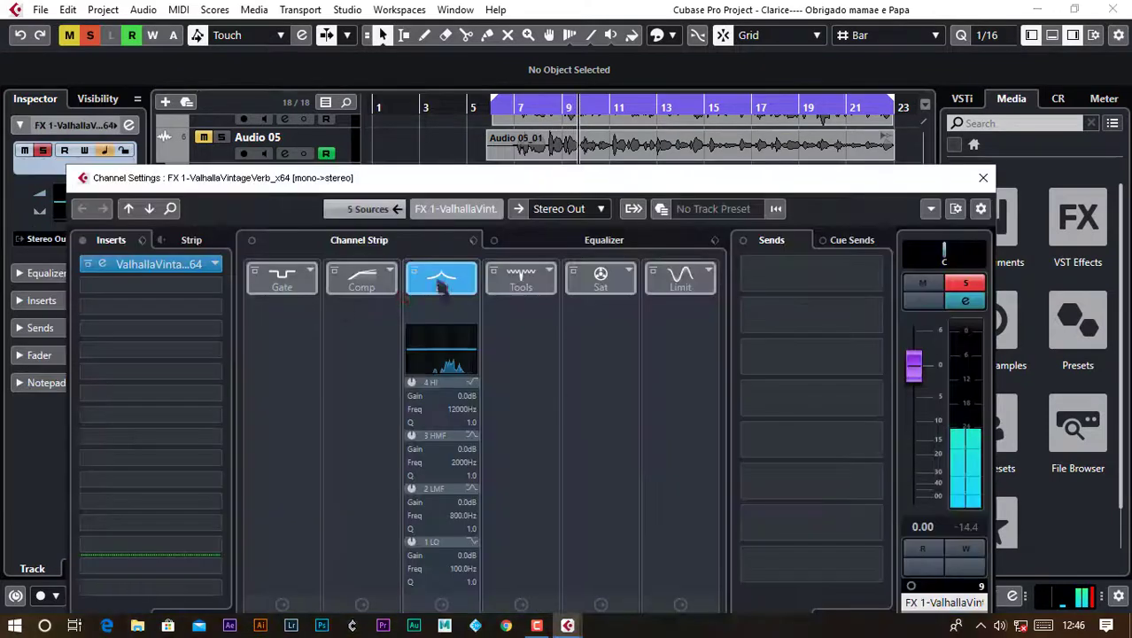
left_click(195, 269)
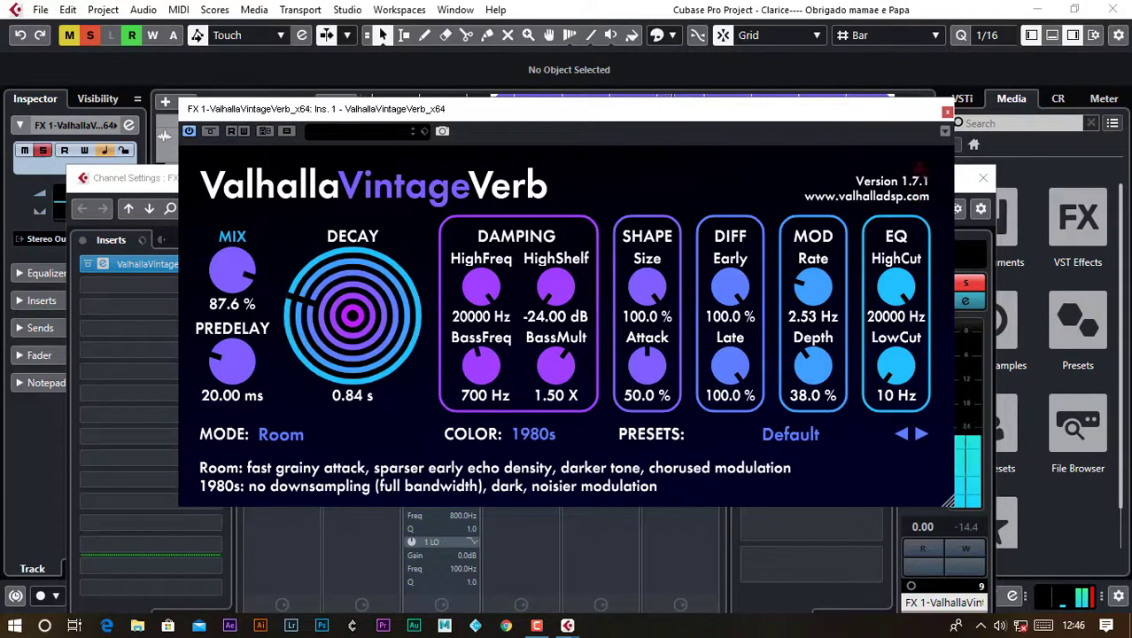
left_click(280, 434)
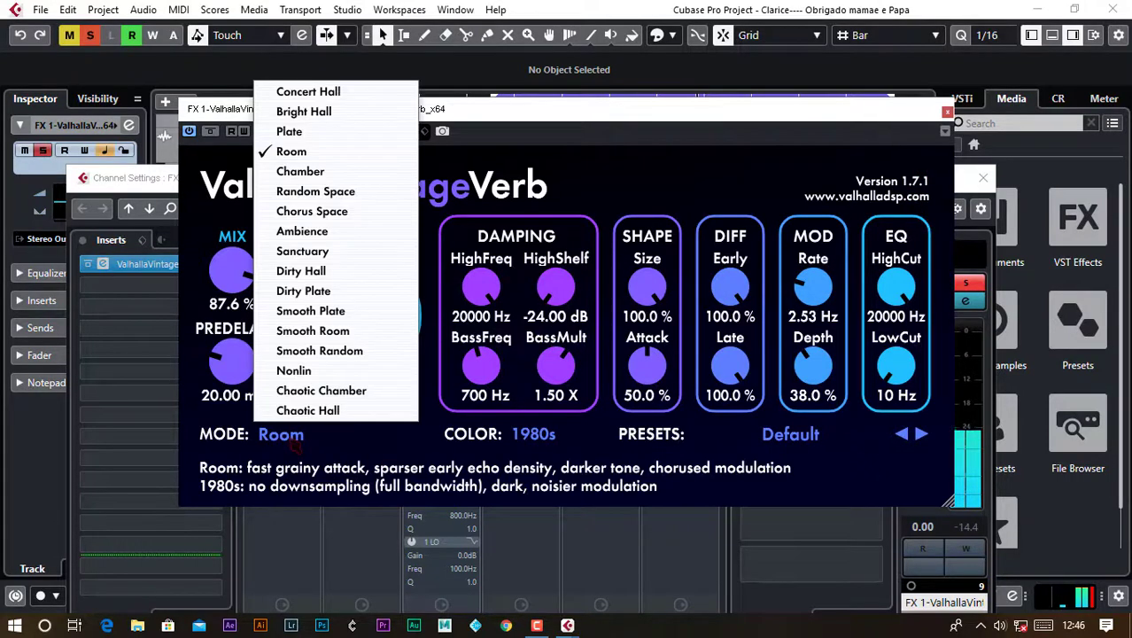
left_click(316, 93)
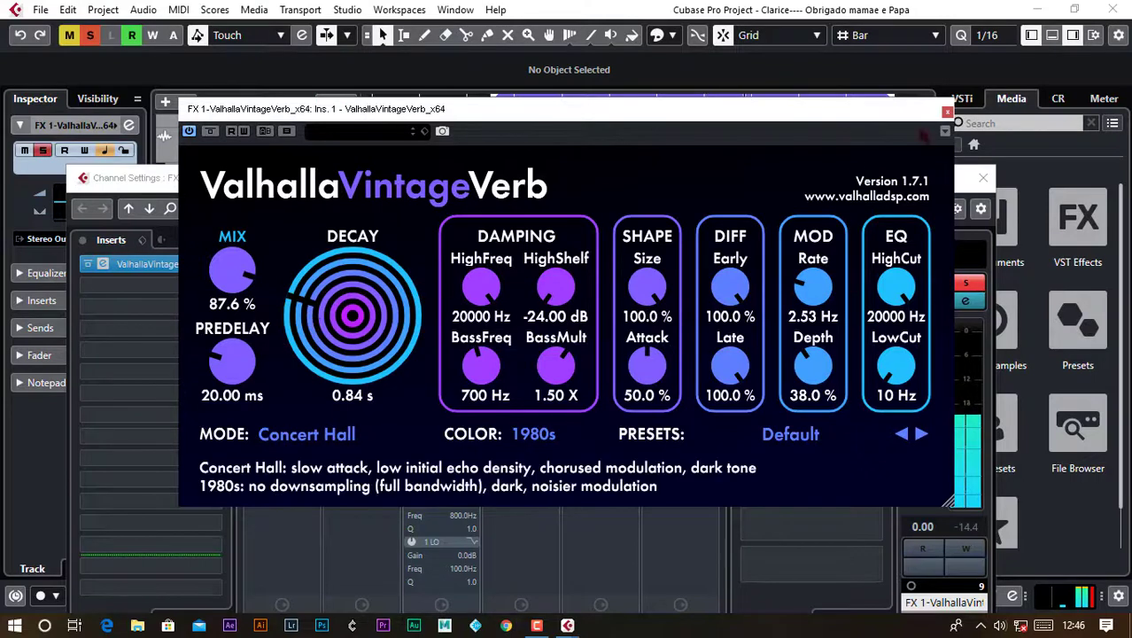
left_click(947, 112)
left_click(983, 178)
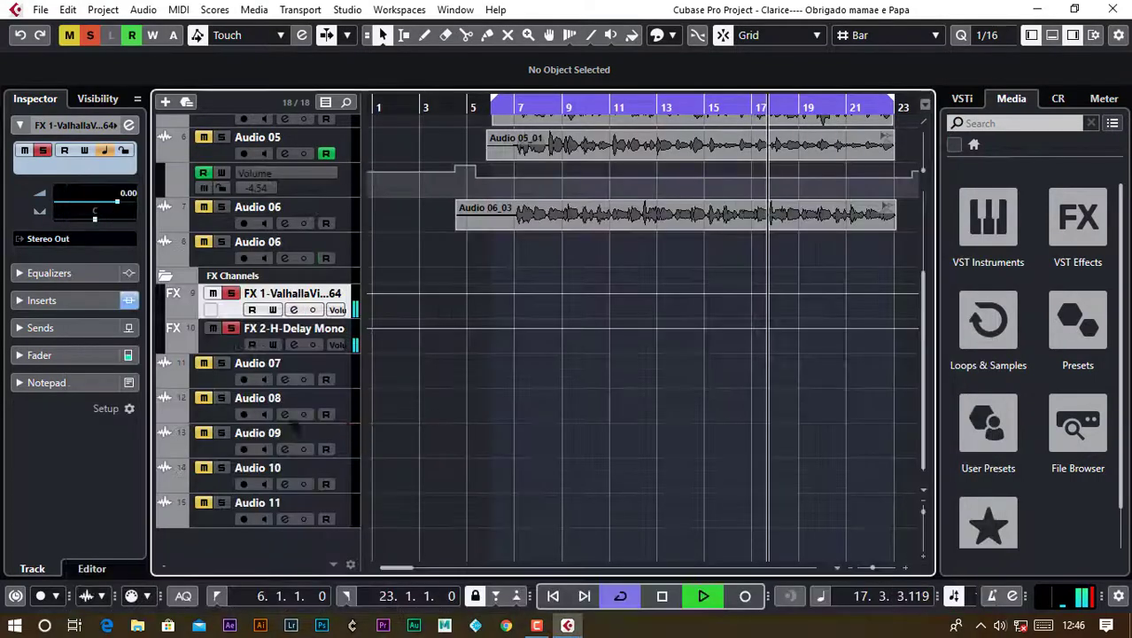
Step: Review the H-Delay Mono settings on the FX 2 channel, then close the channel settings and plug-in
left_click(307, 329)
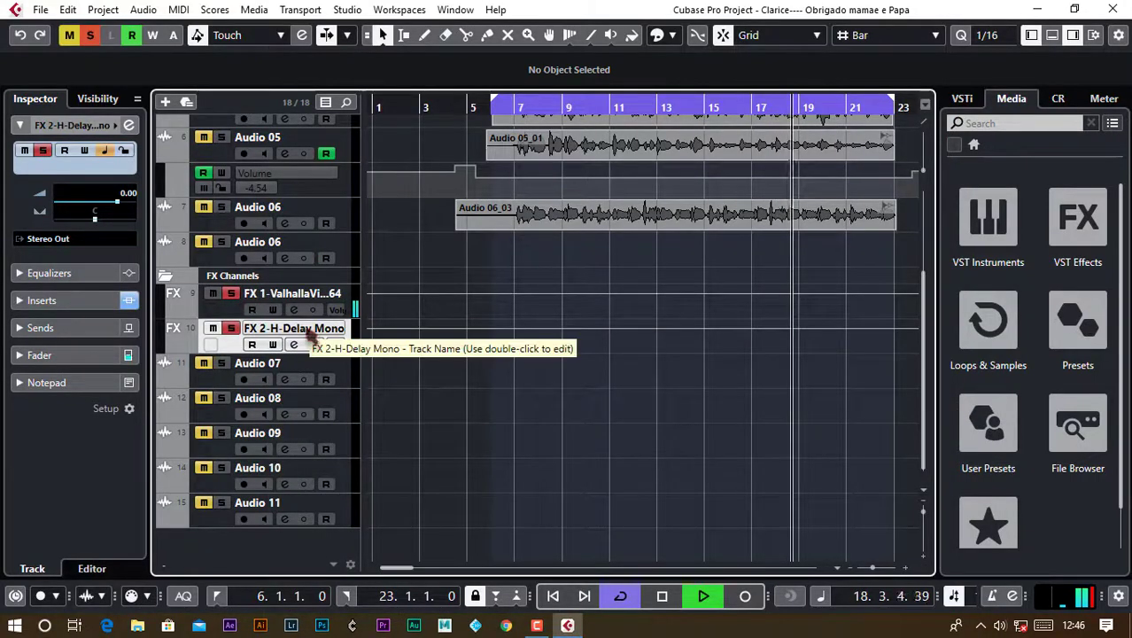
double_click(307, 330)
left_click(294, 345)
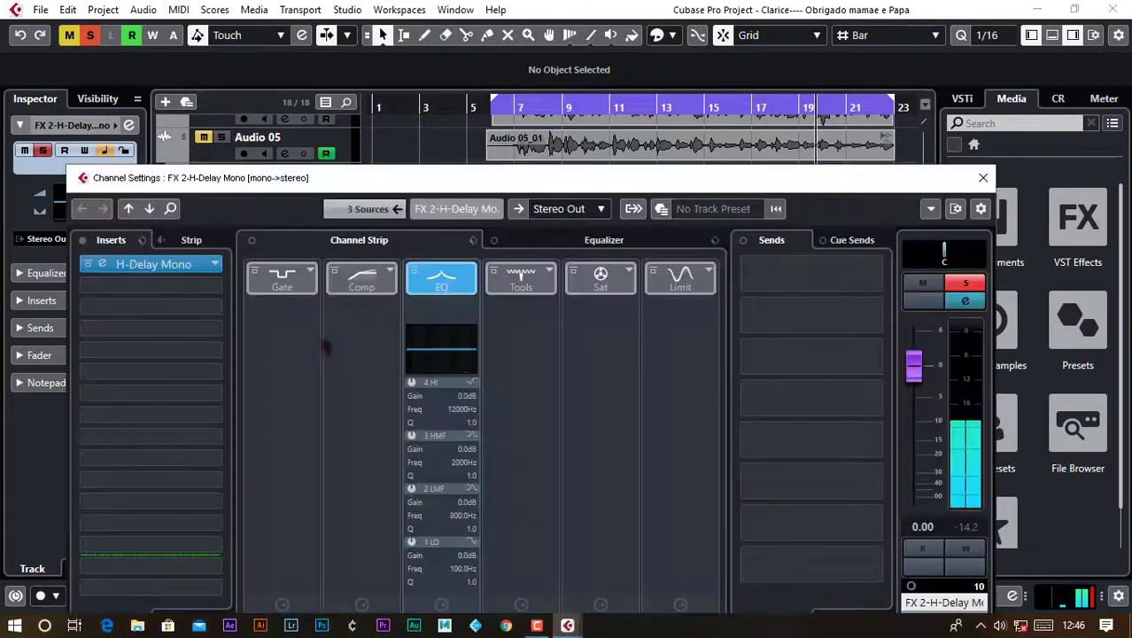
left_click(165, 263)
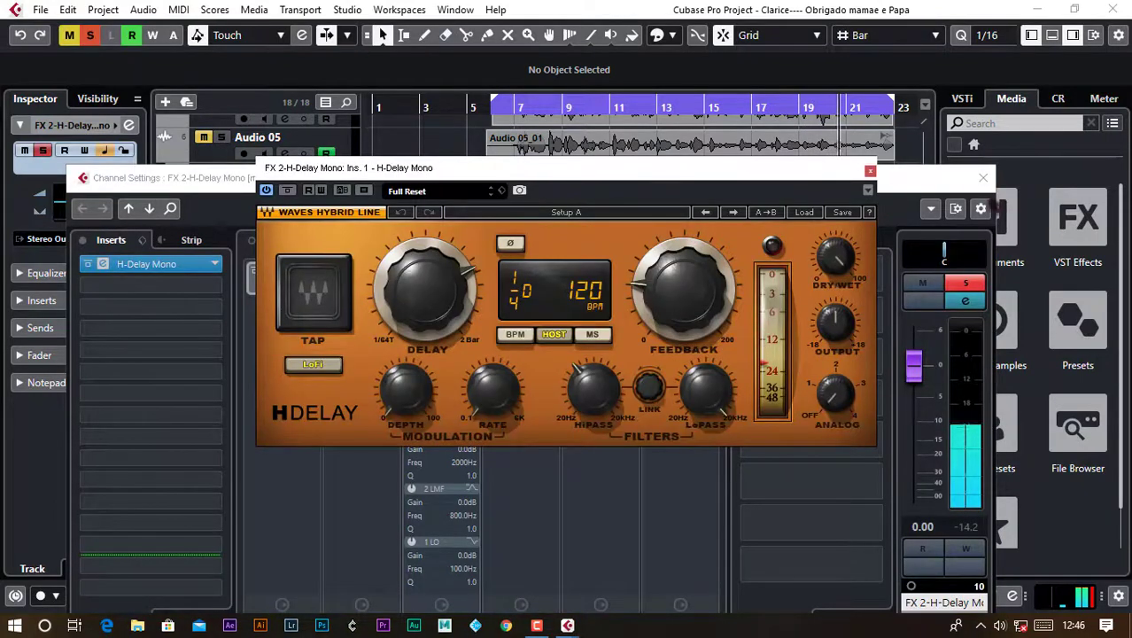
left_click(983, 177)
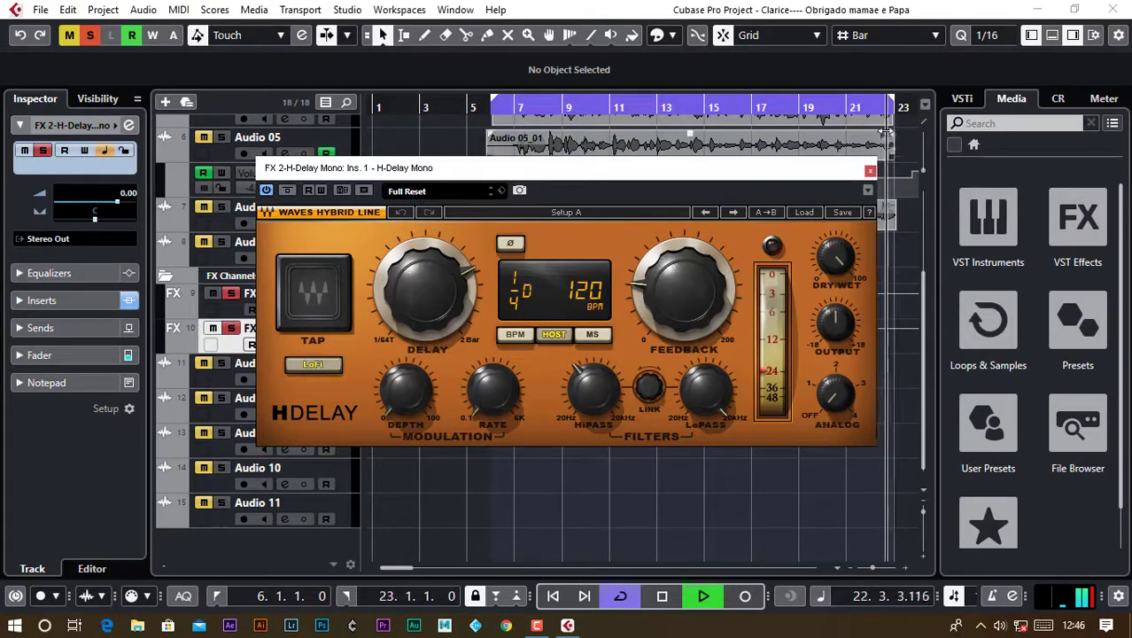
left_click(870, 170)
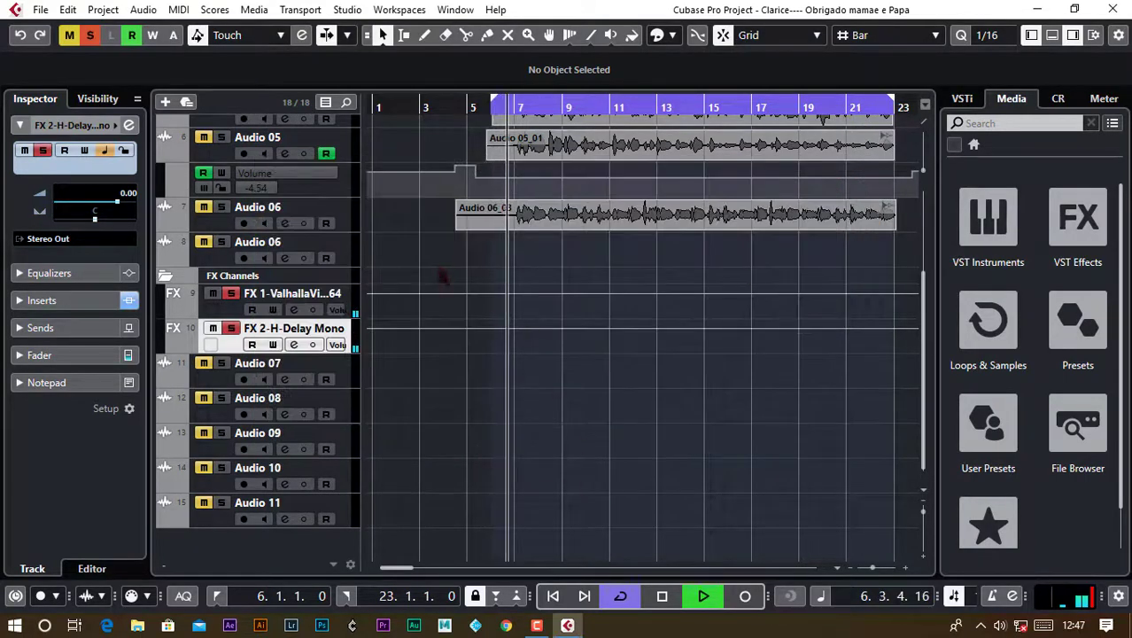
Step: Take the Audio 02 track out of solo and turn off cycle playback so the song plays past the loop range
scroll(442, 272, "up", 5)
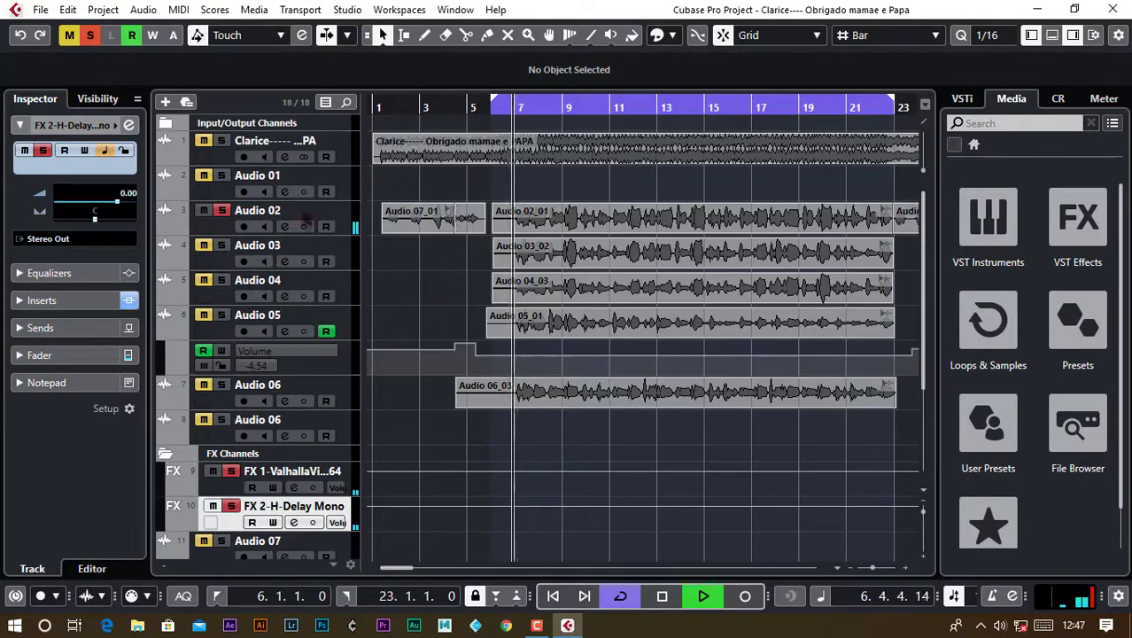
left_click(225, 213)
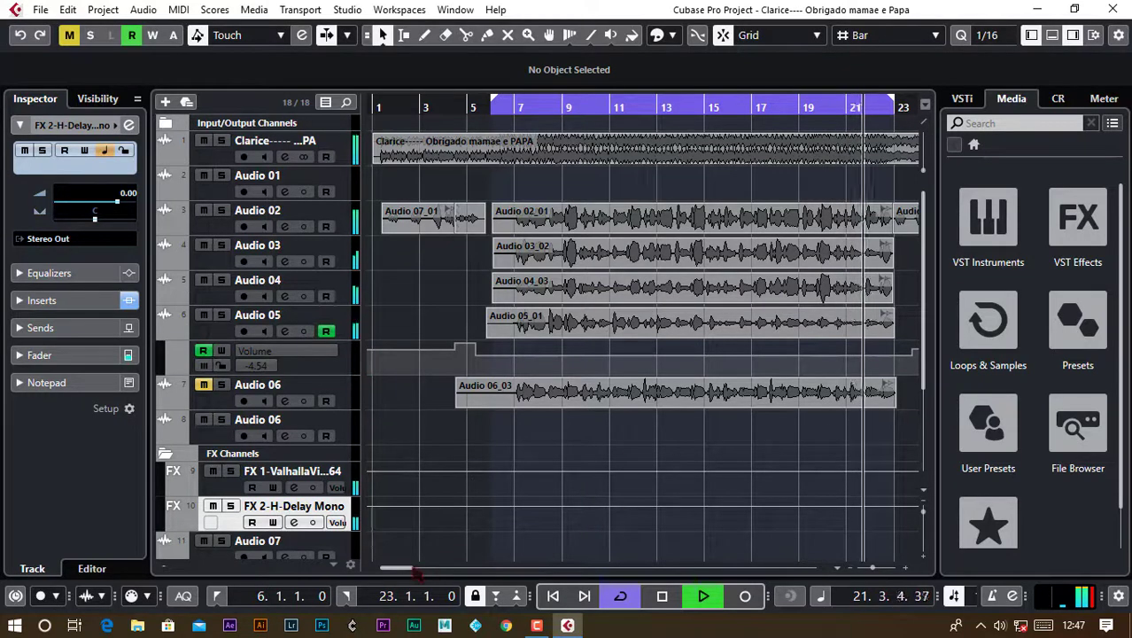
left_click(600, 107)
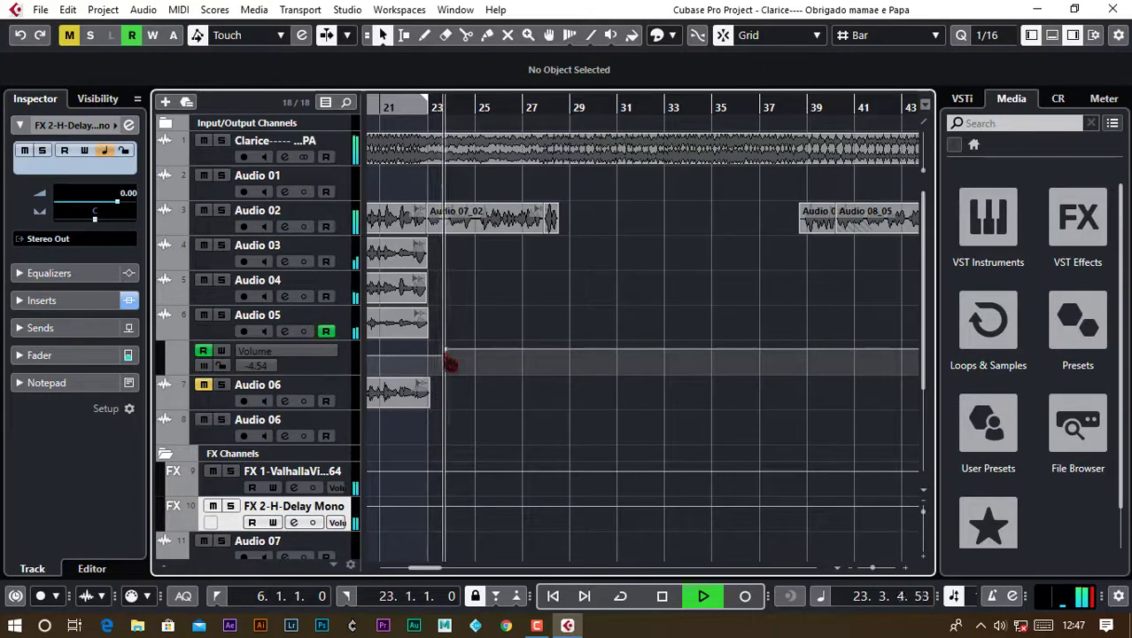
Step: Review the Audio 03 backing track's insert chain in its channel settings and close them
left_click(284, 262)
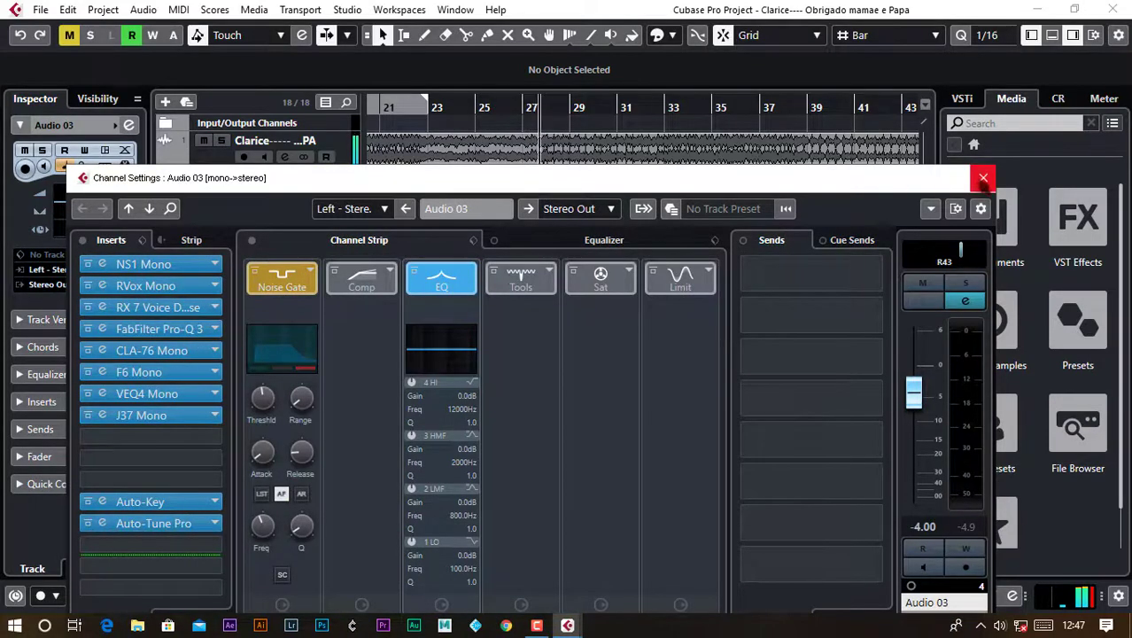
left_click(983, 178)
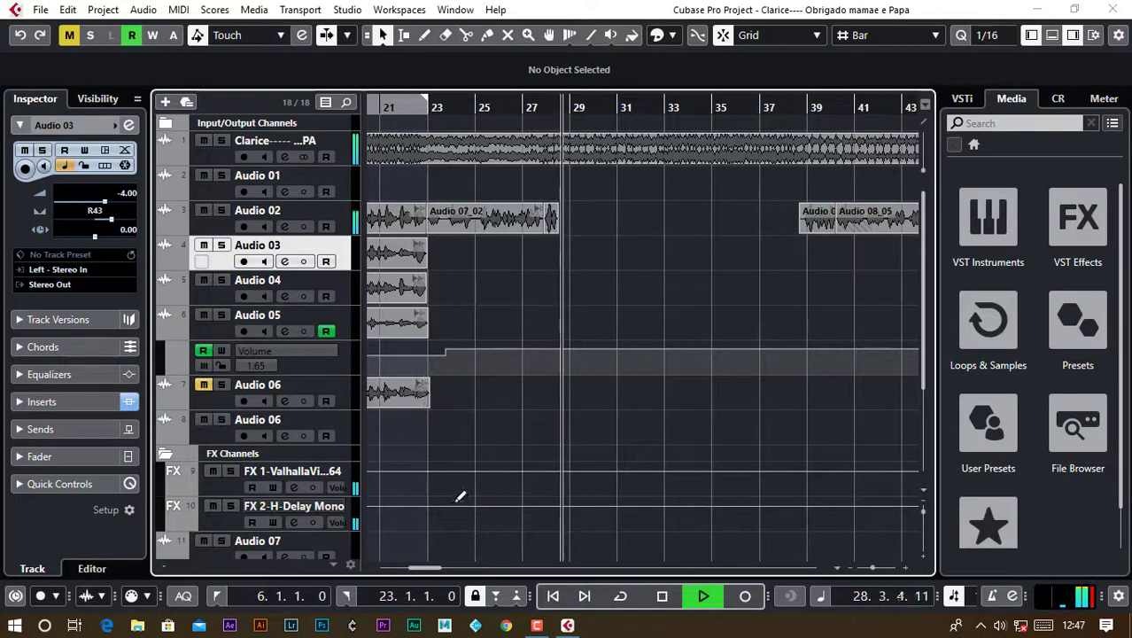